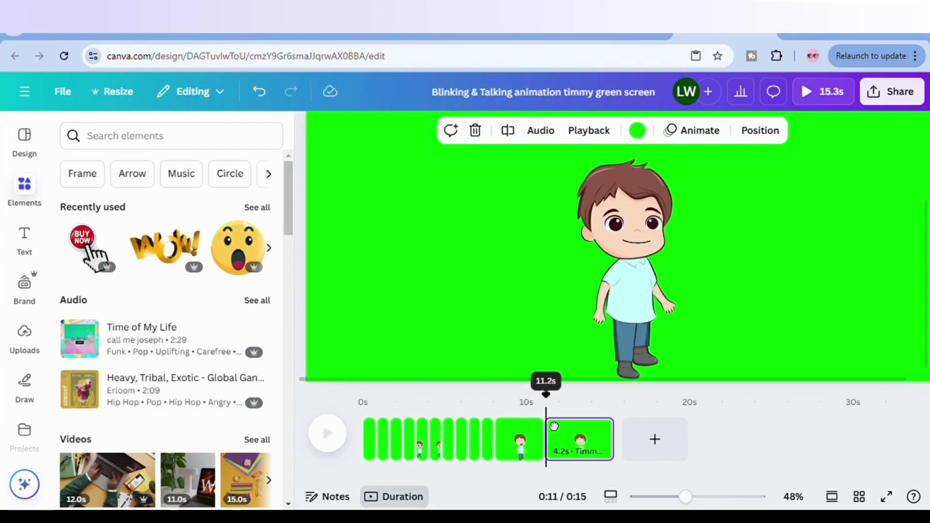
Scrub the playhead to about 12 seconds, inside the final 4.2s Timmy clip
left_click_drag(568, 425, 552, 436)
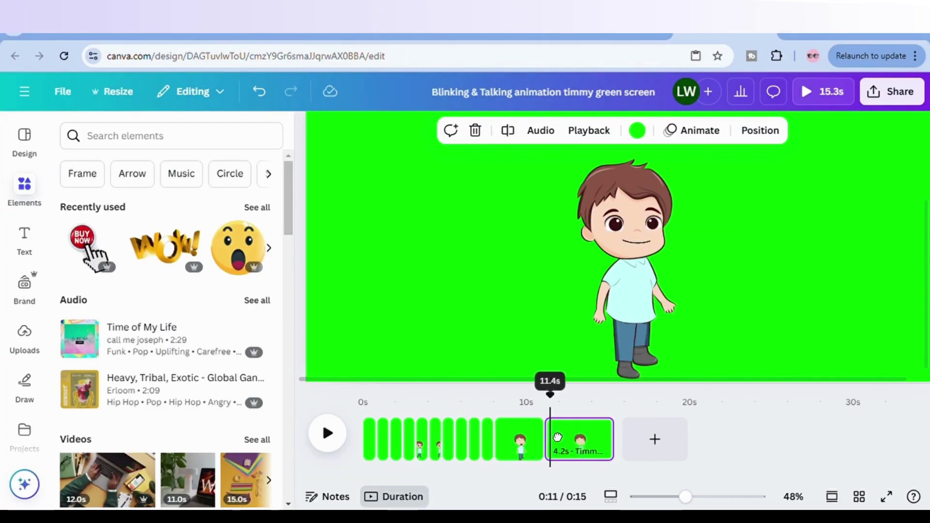
left_click_drag(545, 395, 561, 395)
Move the mouth video right of Timmy's face and crop all four edges tightly around the mouth
left_click(639, 258)
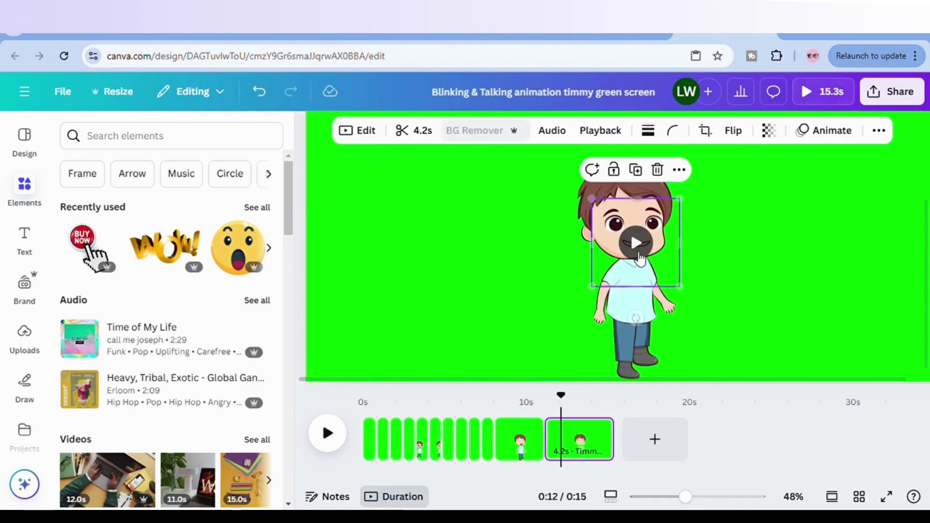
mouse_move(635, 242)
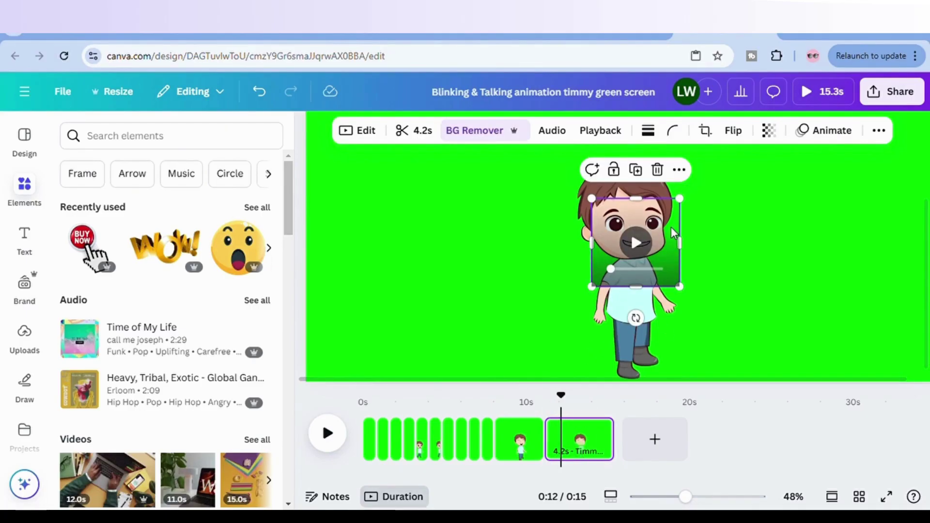
left_click_drag(674, 232, 785, 211)
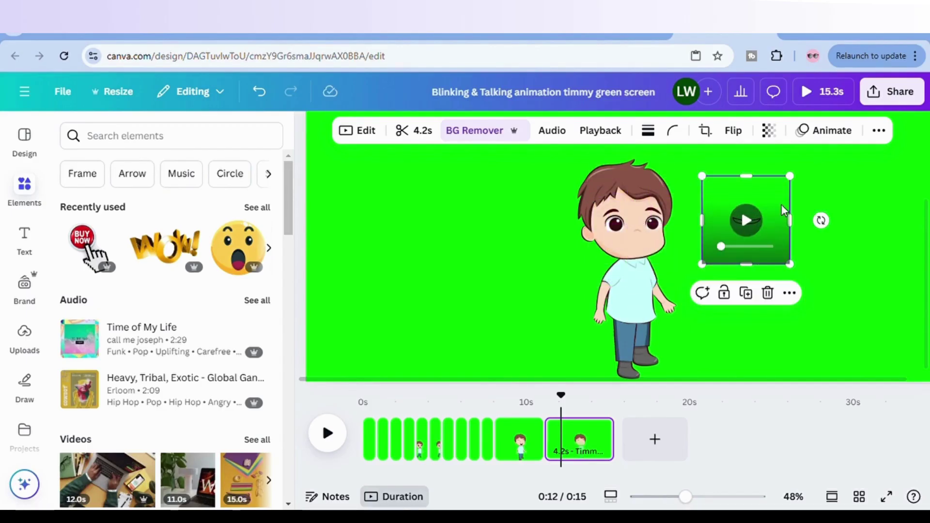
double_click(745, 221)
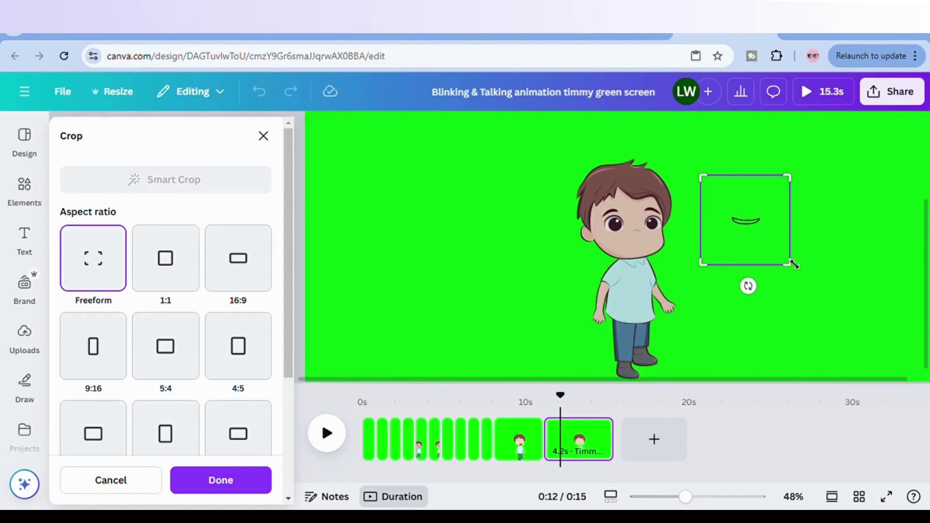
left_click_drag(791, 263, 790, 233)
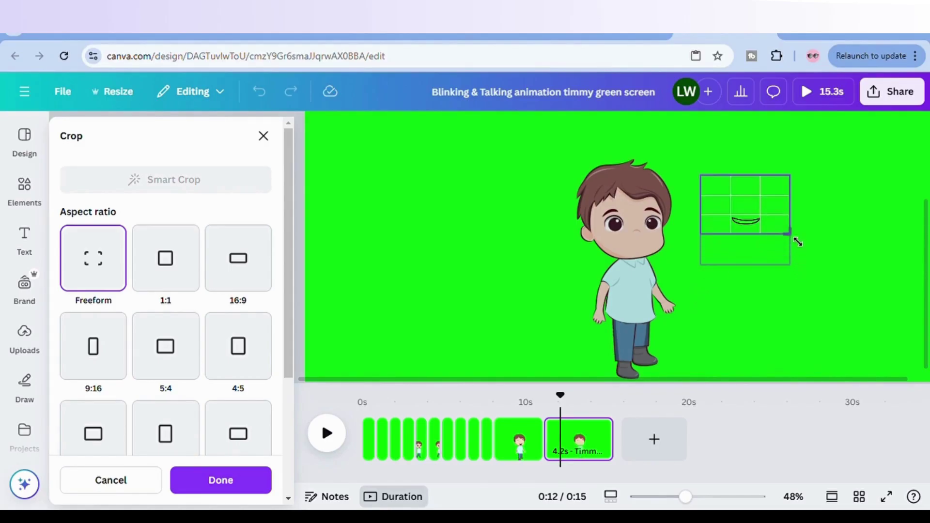
left_click_drag(790, 178, 790, 207)
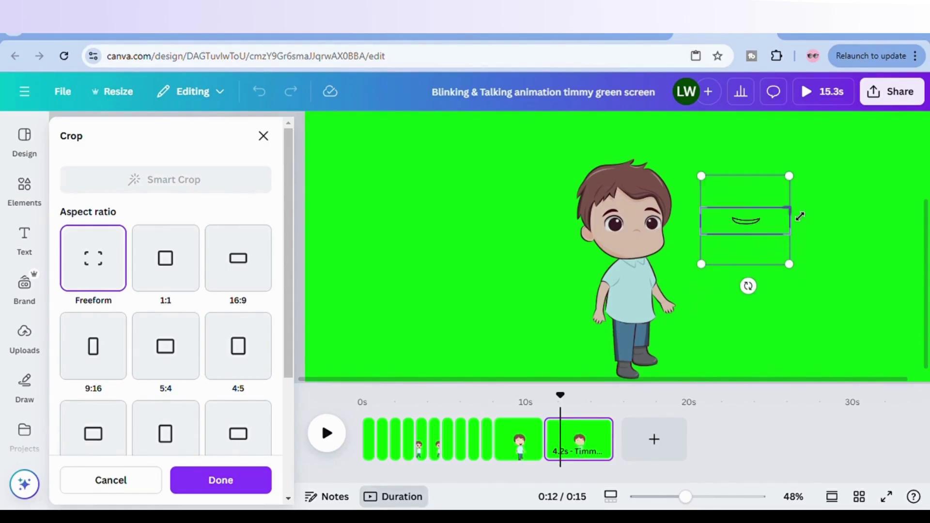
left_click_drag(699, 221, 718, 221)
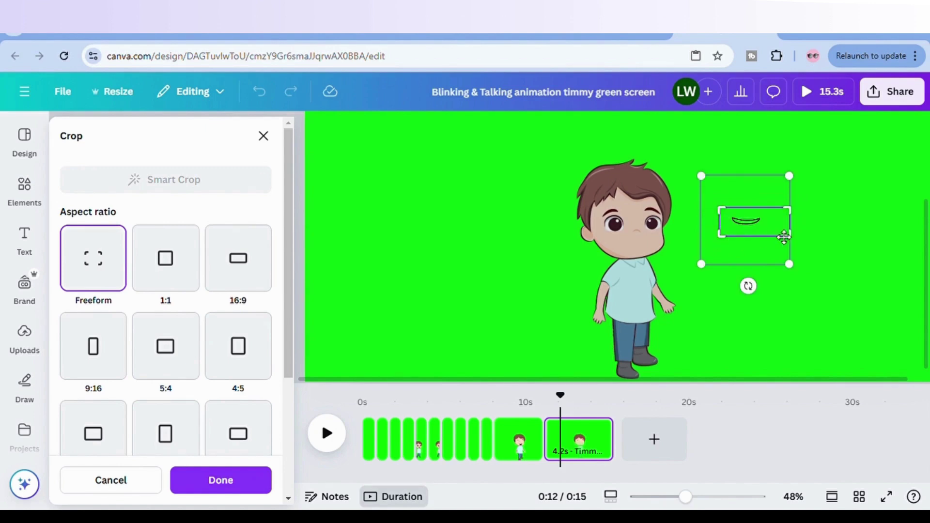
left_click_drag(790, 222, 773, 222)
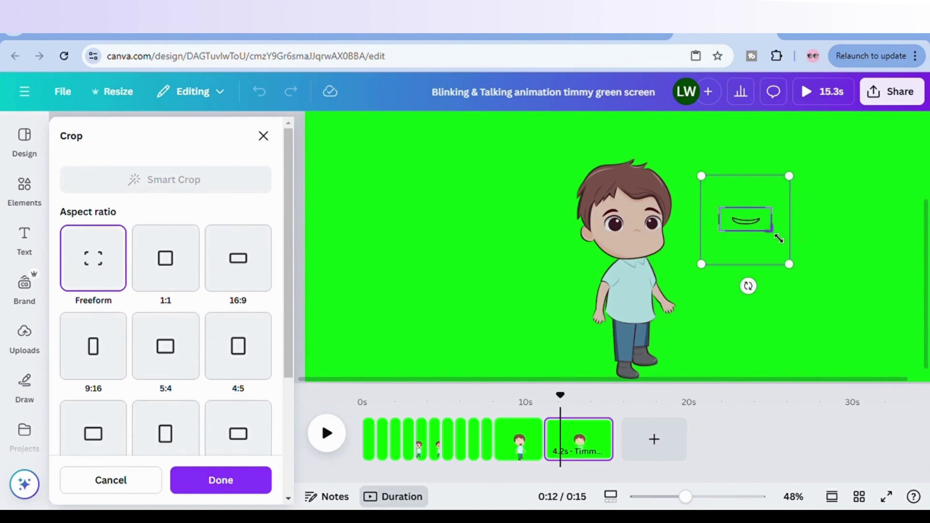
Apply the mouth crop and position the skin-toned rectangle beneath the cropped mouth clip
left_click(808, 238)
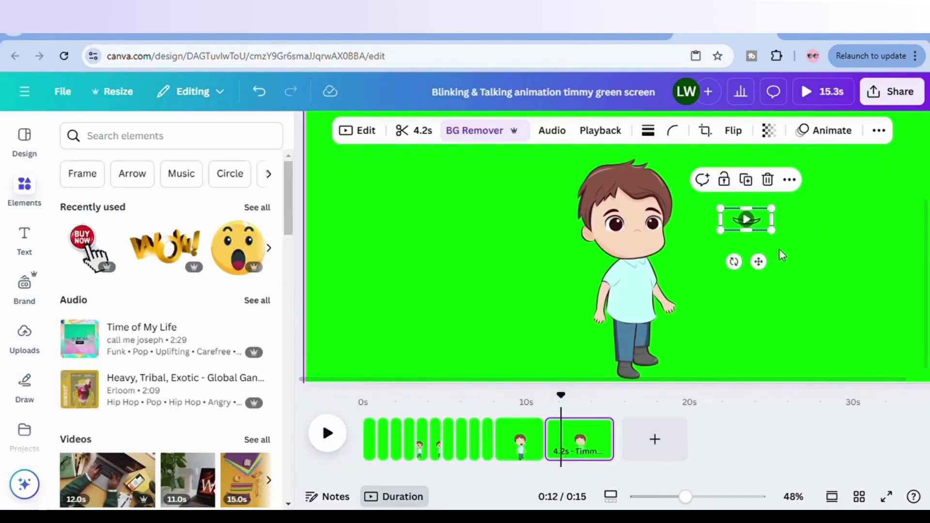
left_click(642, 247)
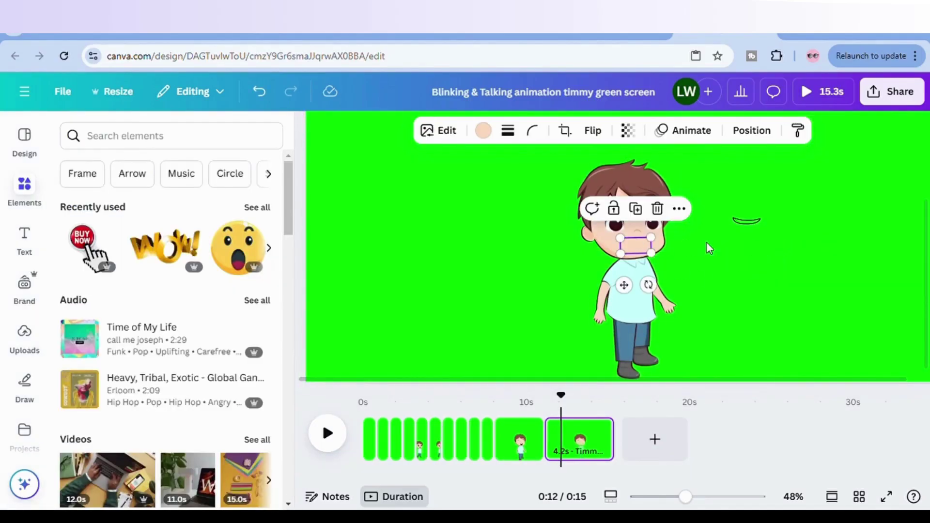
left_click(746, 220)
left_click(747, 248)
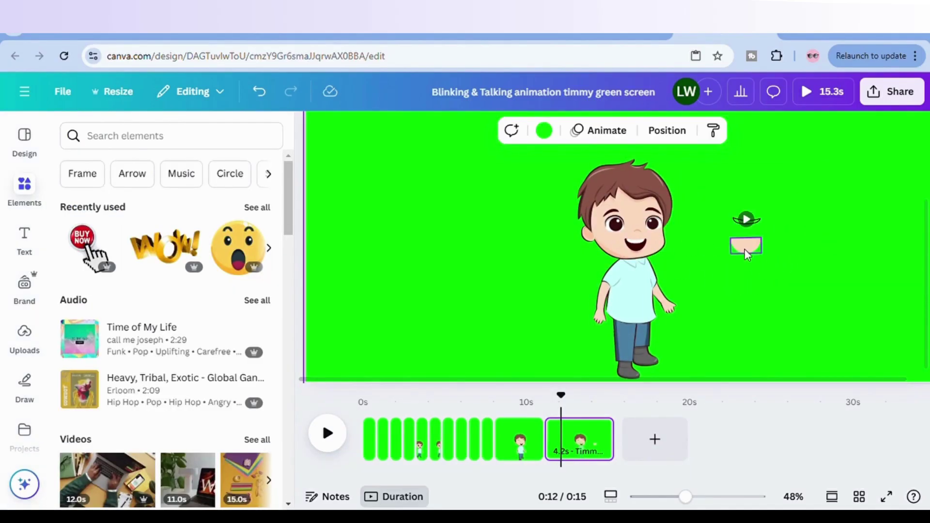
left_click_drag(748, 250, 758, 239)
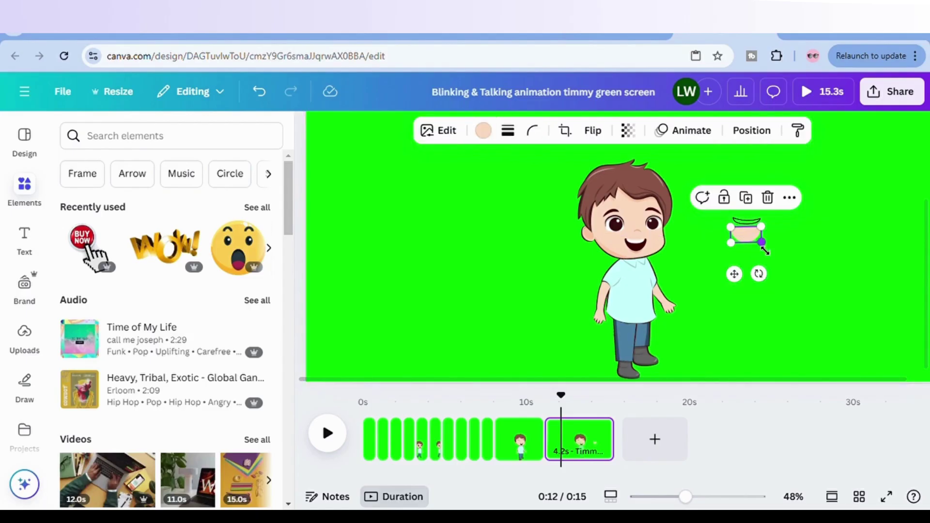
mouse_move(746, 234)
left_mouse_down()
mouse_move(653, 255)
mouse_move(746, 249)
left_mouse_up()
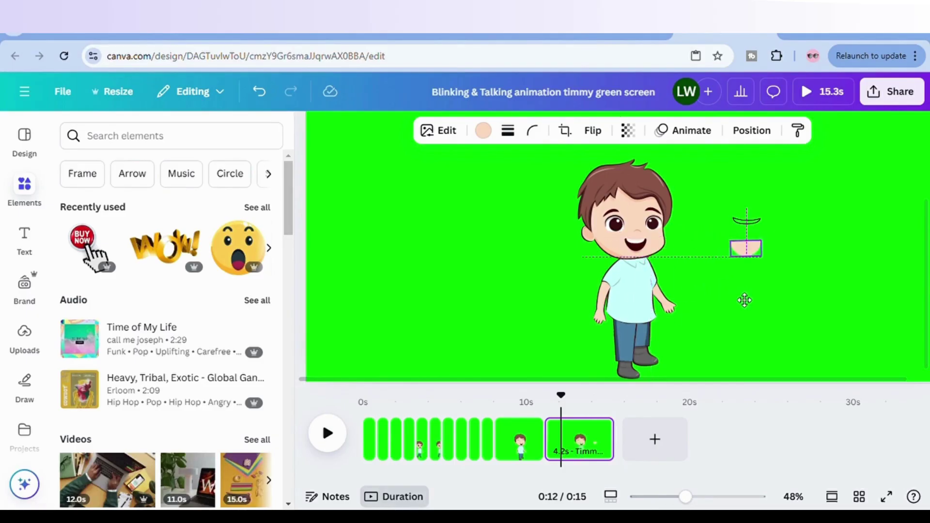
left_click(808, 279)
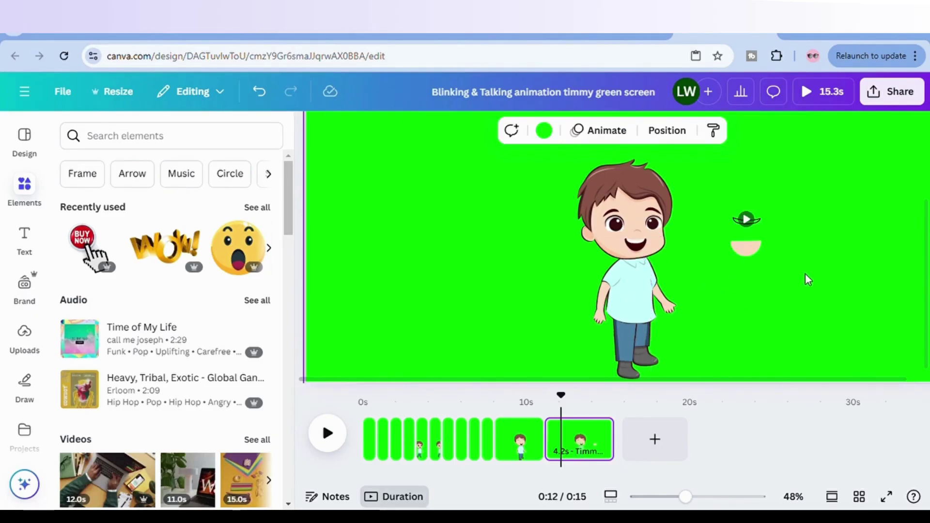
Add a grey circle right of Timmy and squash it into a flat ellipse
key("c")
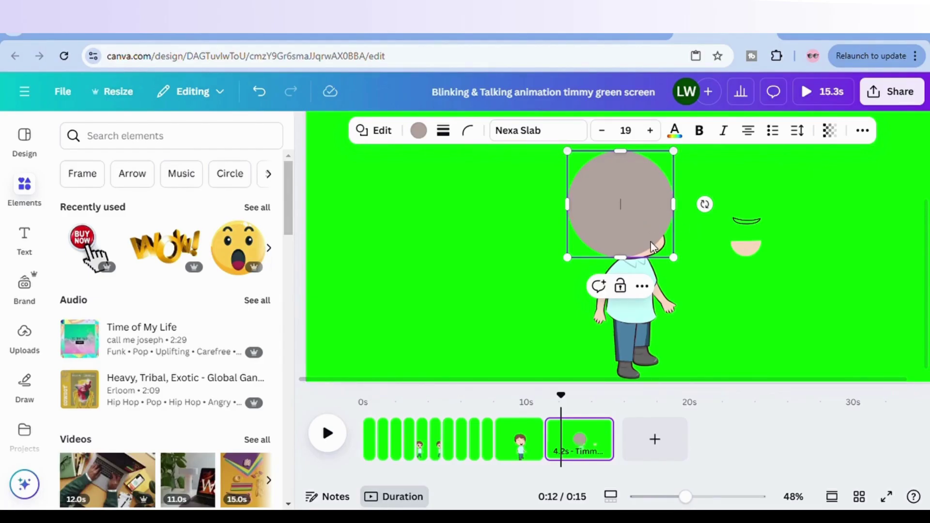
left_click_drag(652, 247, 817, 285)
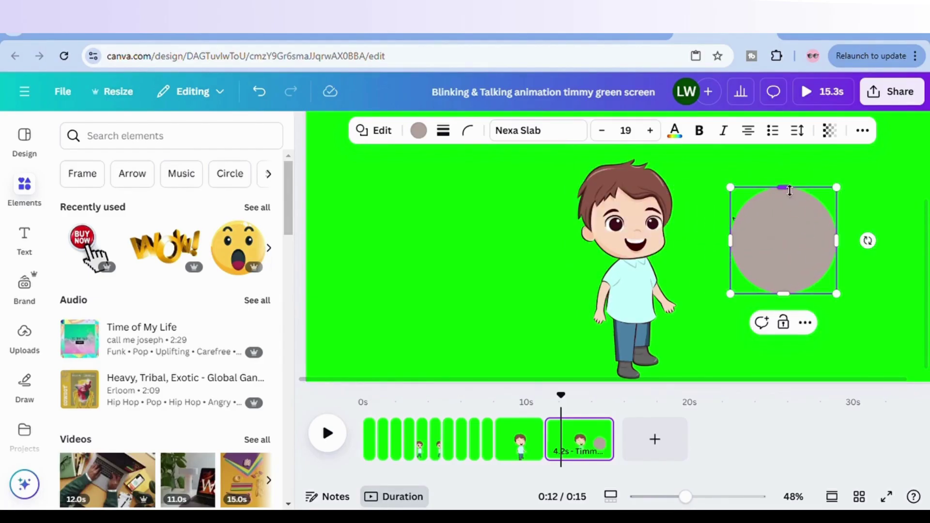
left_click_drag(790, 191, 795, 261)
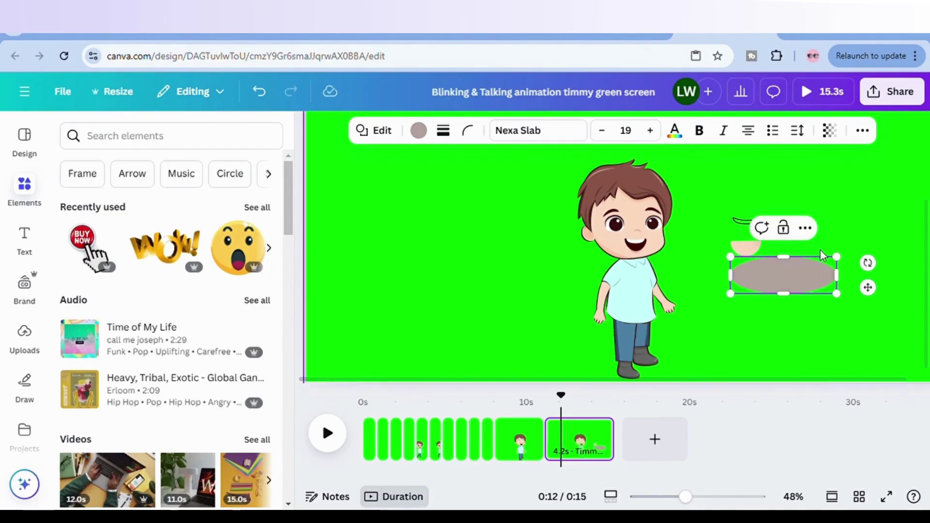
Delete the grey ellipse and add a black semicircle found by searching Elements for 'semi circle'
left_click(824, 278)
key("Delete")
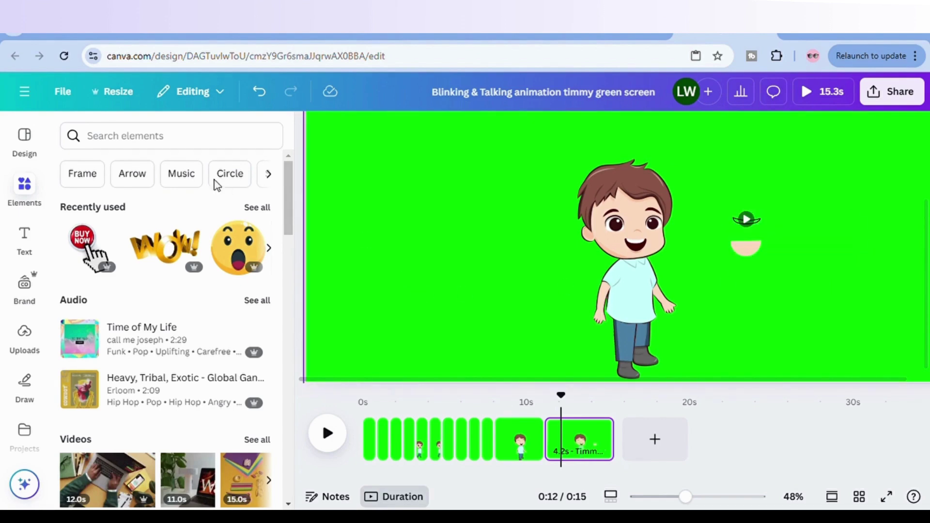
left_click(123, 136)
type("semi")
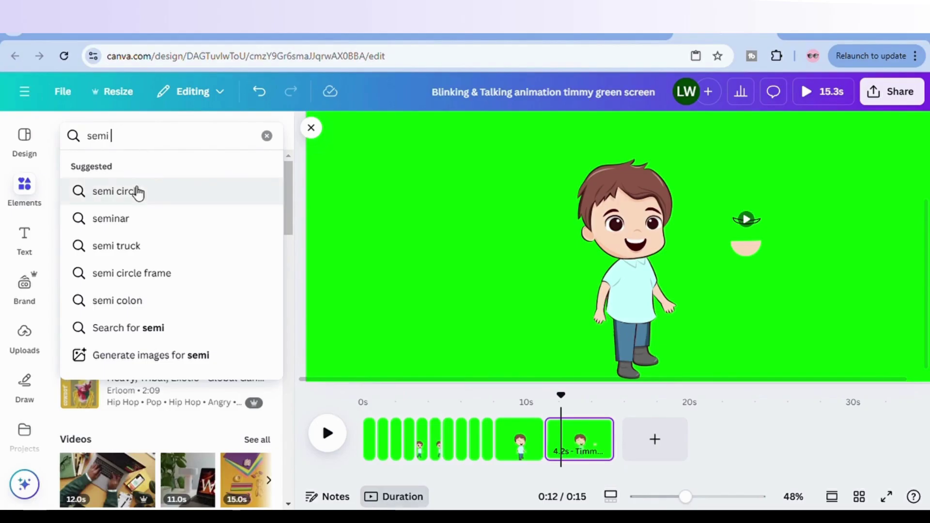
left_click(116, 191)
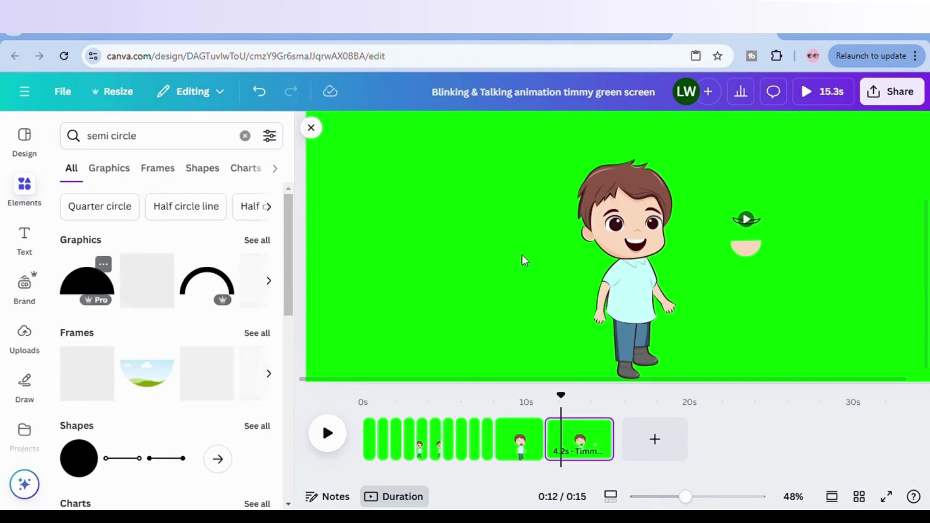
left_click(87, 278)
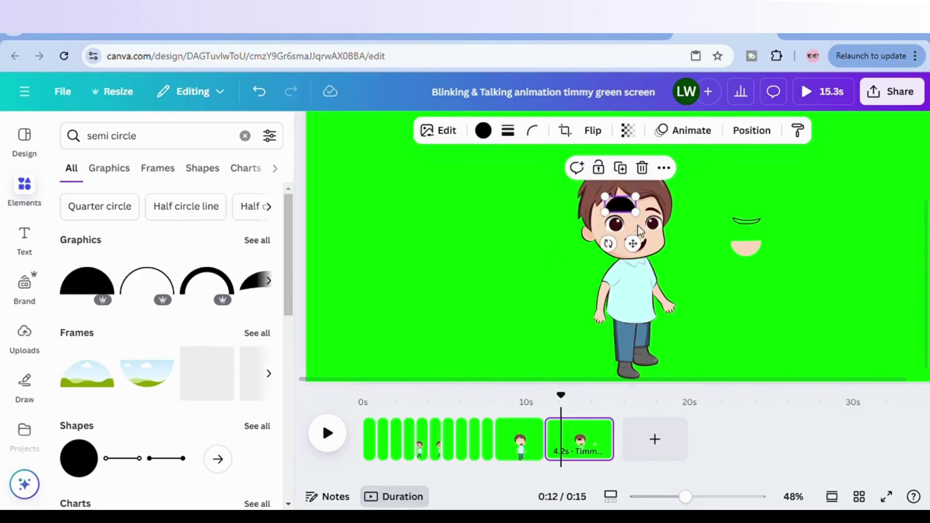
Flip the black semicircle vertically and place it under the skin-toned mouth piece
left_click_drag(620, 207, 836, 231)
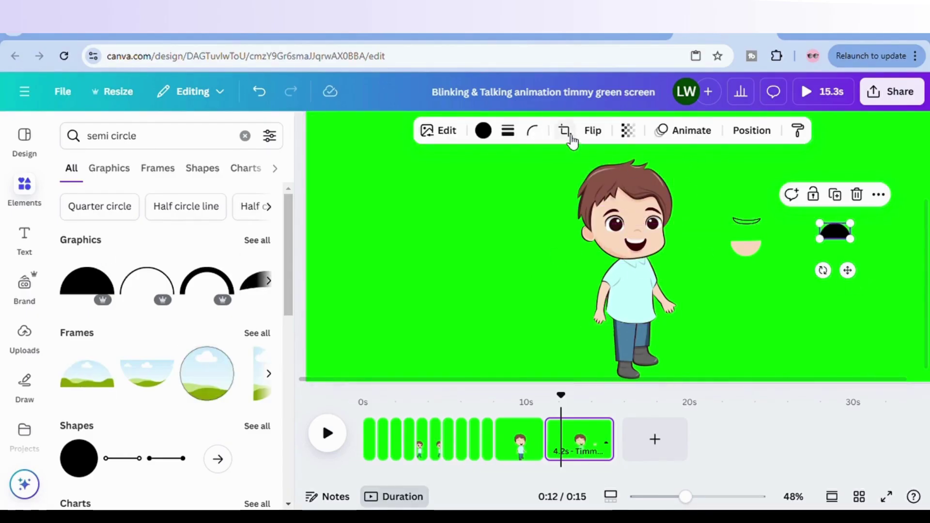
left_click(592, 130)
left_click(603, 194)
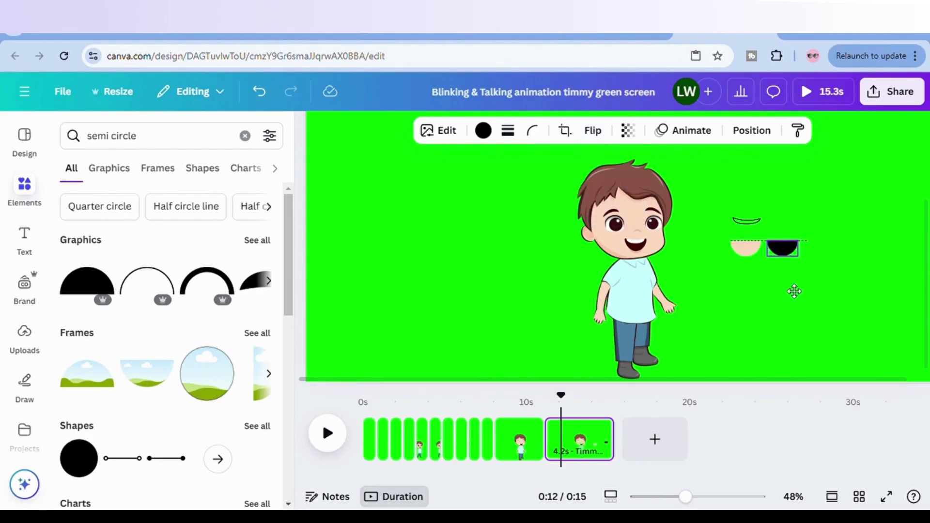
left_click_drag(850, 272, 764, 310)
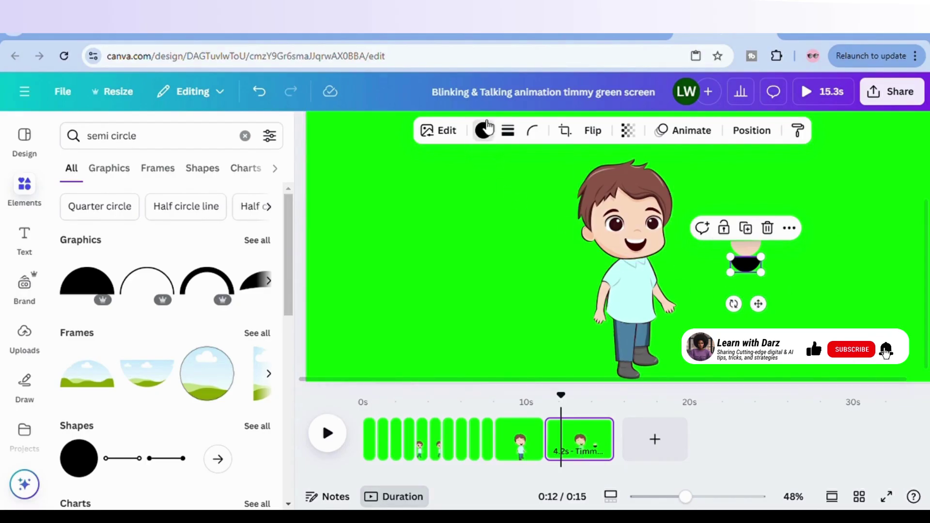
Color the semicircle with Timmy's skin tone using a new eyedropper-sampled colour
left_click(485, 130)
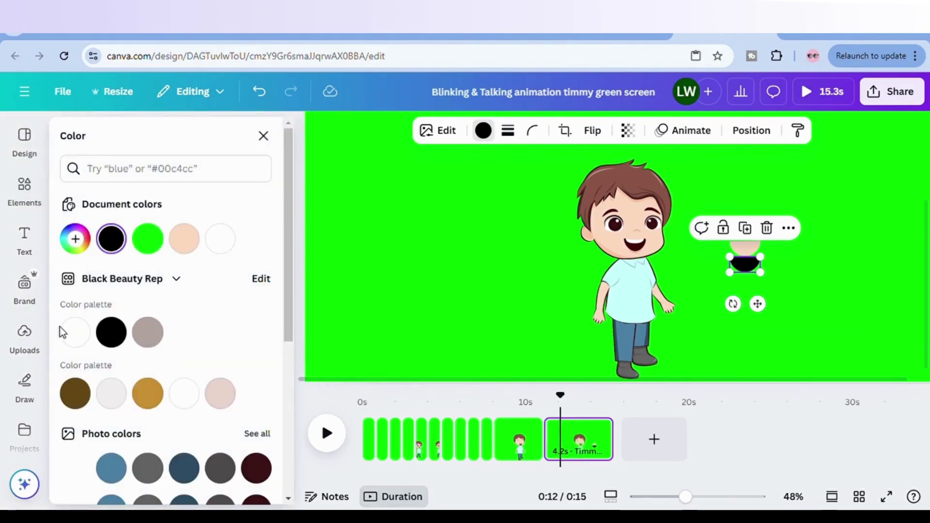
left_click(75, 238)
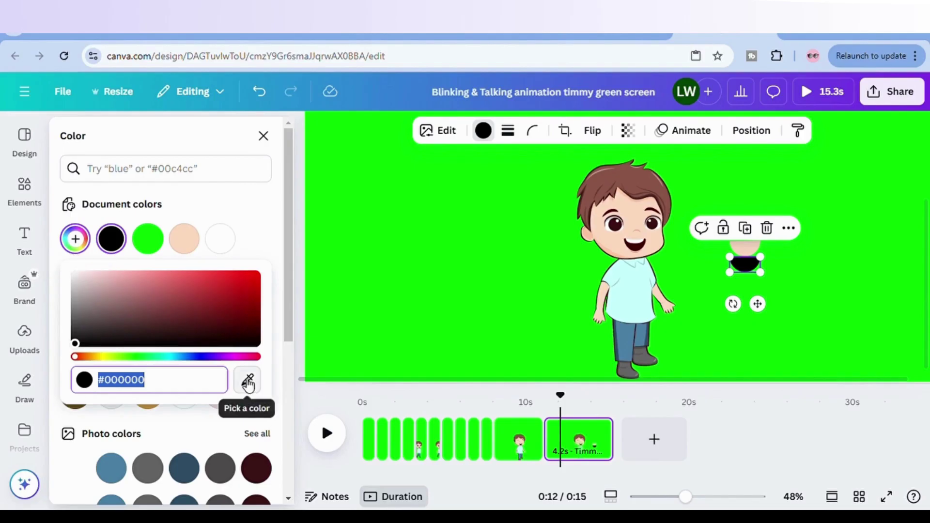
left_click(247, 379)
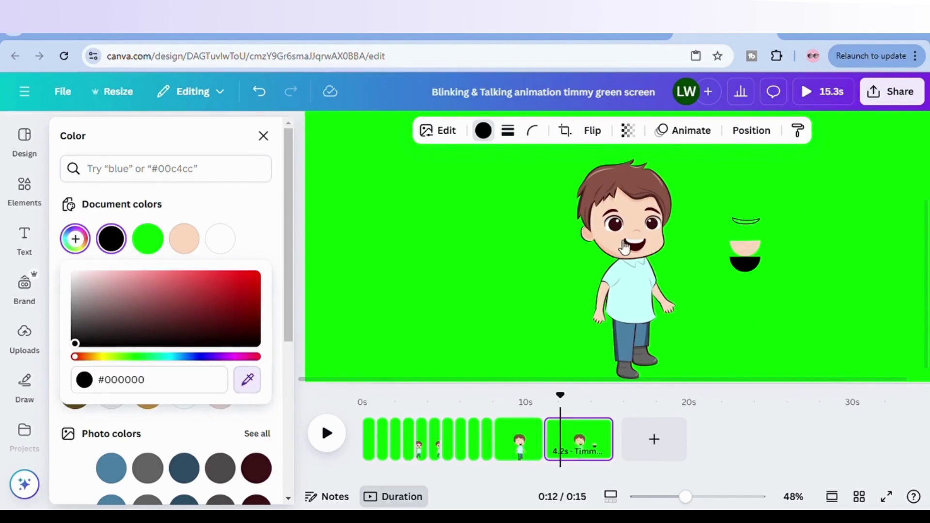
left_click(623, 246)
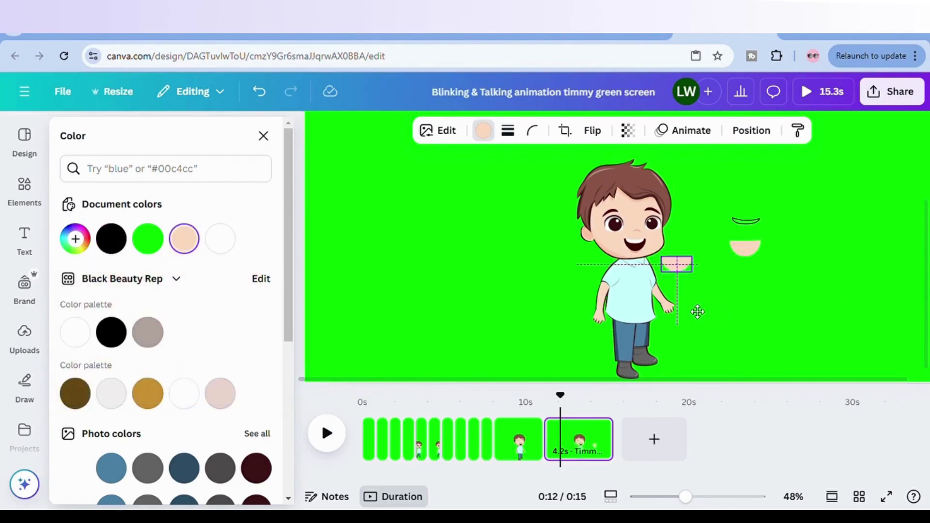
Drag the peach patch over Timmy's mouth and shift the closed-eye element slightly right
left_click_drag(758, 304, 648, 285)
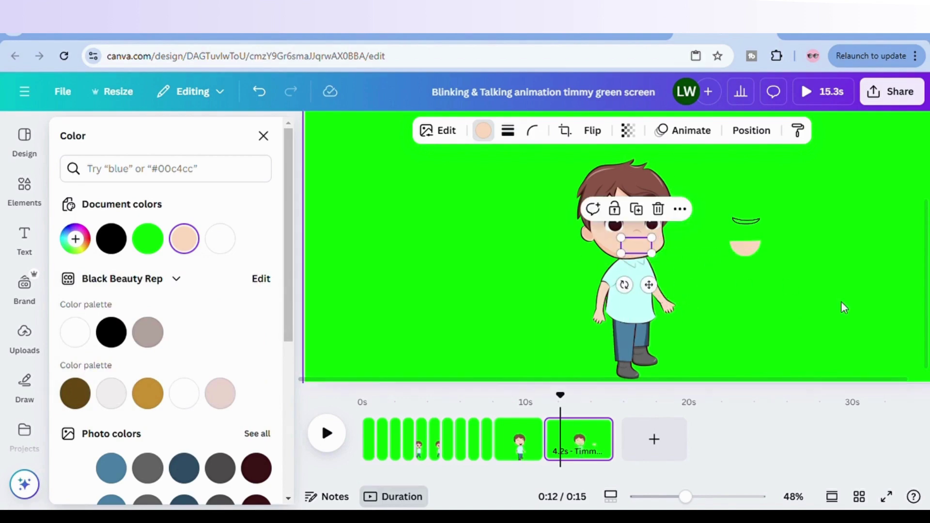
left_click(745, 220)
left_click(762, 225)
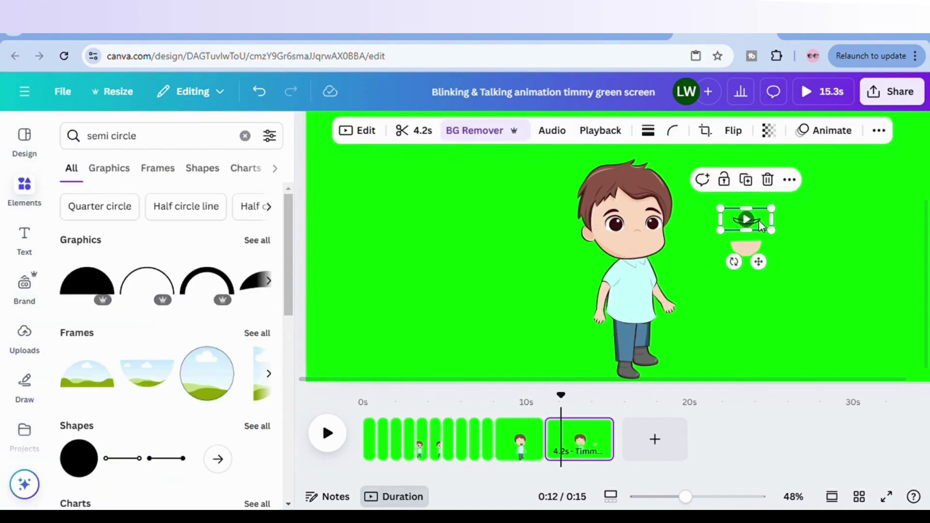
left_click_drag(762, 226, 812, 231)
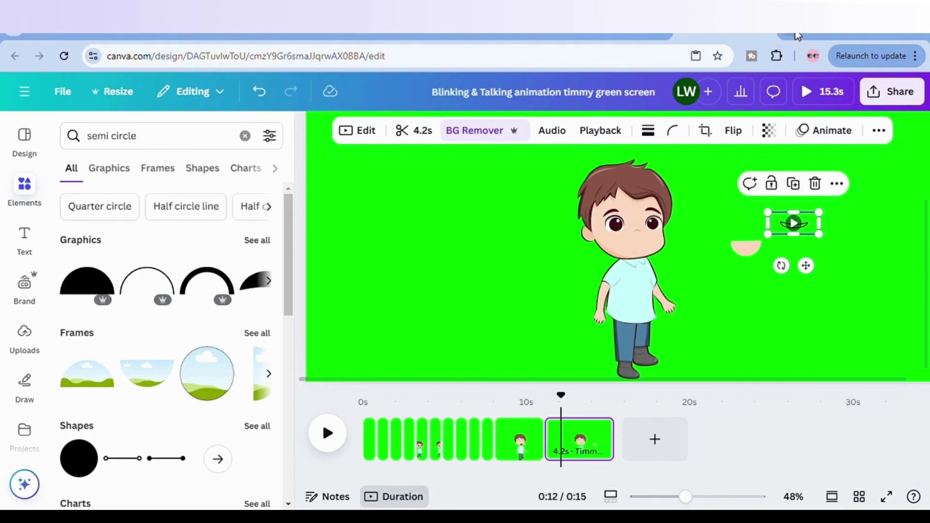
In a new Chrome tab, go to Adobe Express's animate-from-audio page via the 'adobe' suggestion
left_click(799, 31)
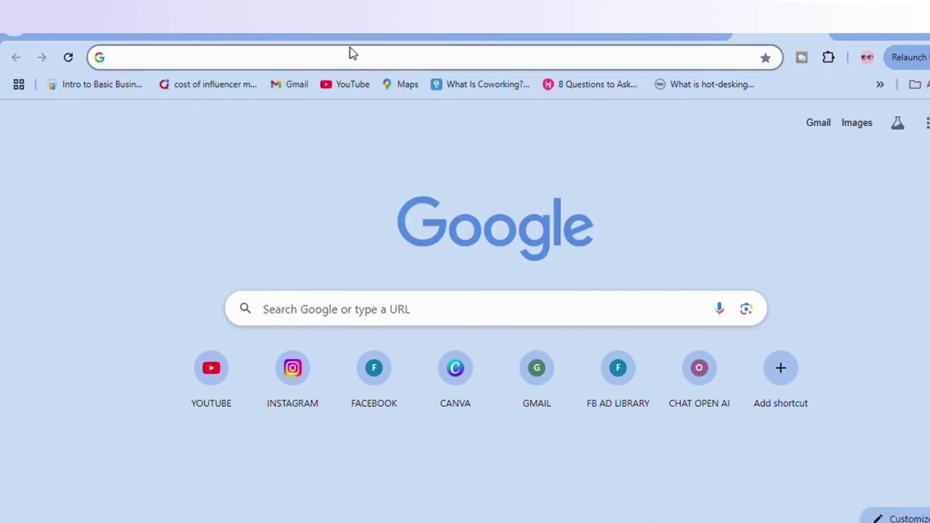
type("ado")
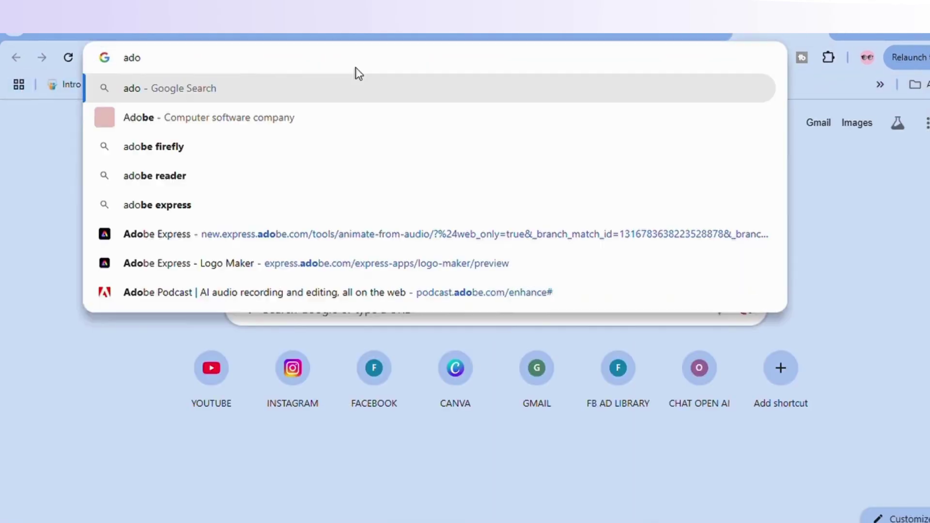
type("be")
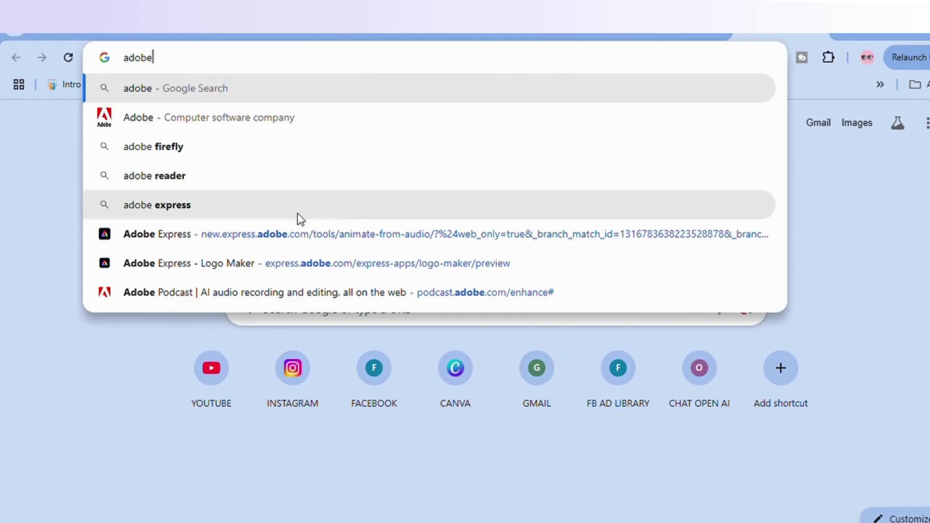
left_click(294, 234)
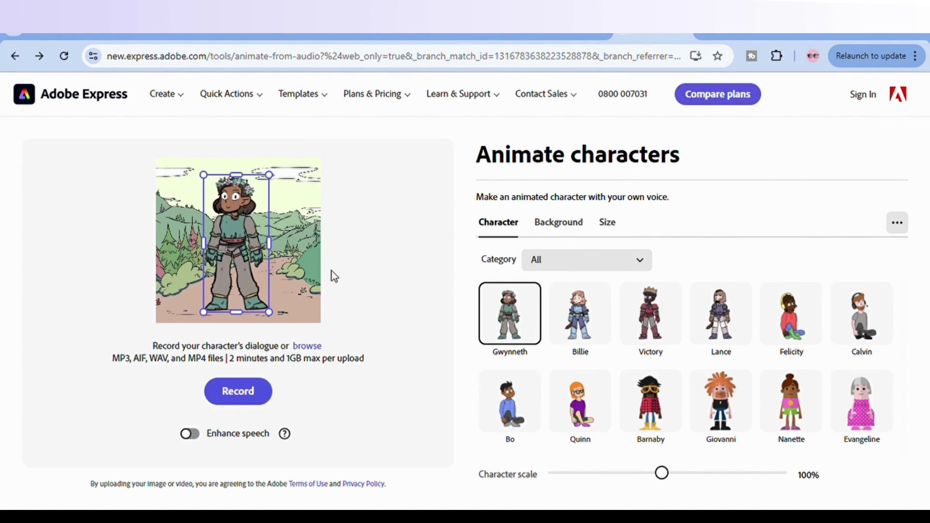
Filter characters to Mouth Only, choose Friendly, and show the Background settings
left_click(574, 259)
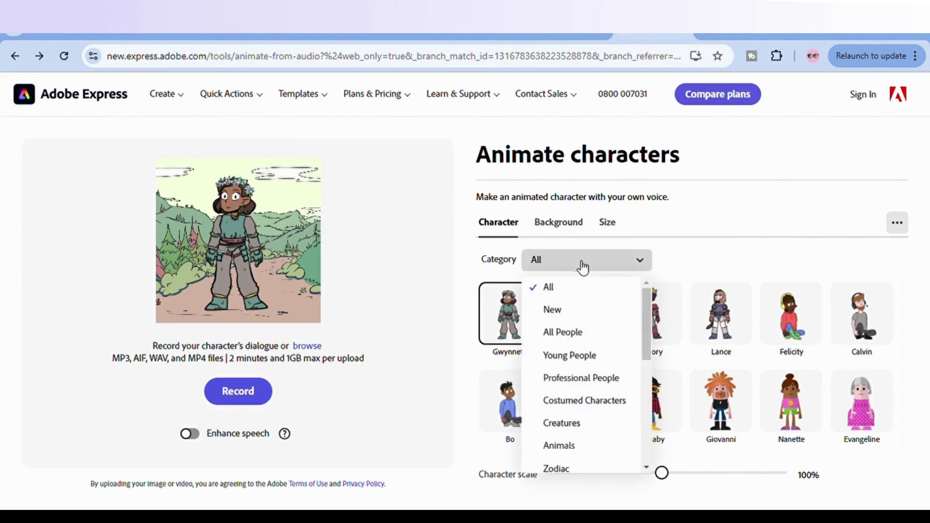
left_click_drag(644, 319, 646, 419)
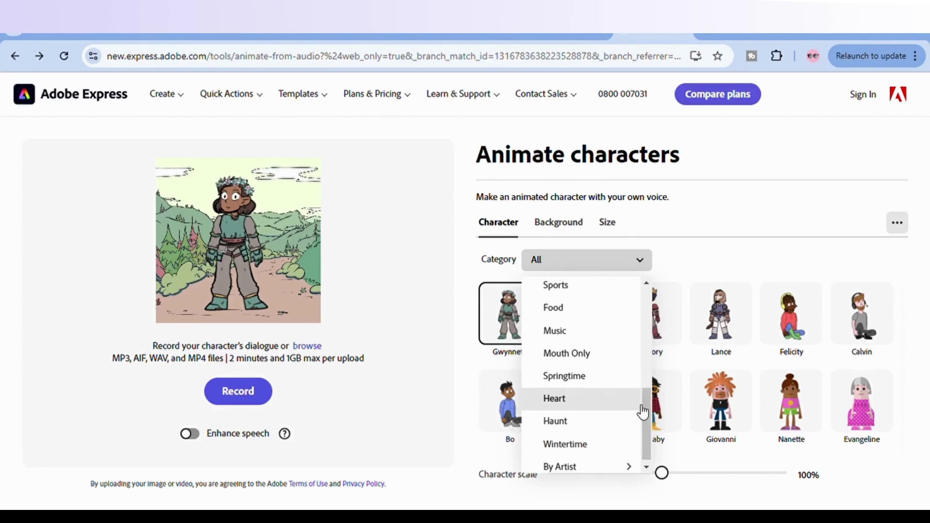
left_click(574, 354)
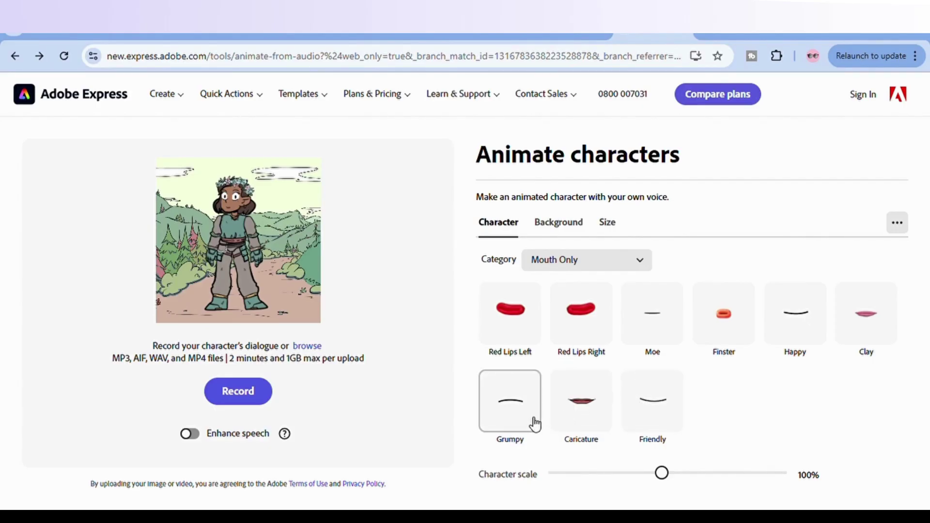
left_click(666, 415)
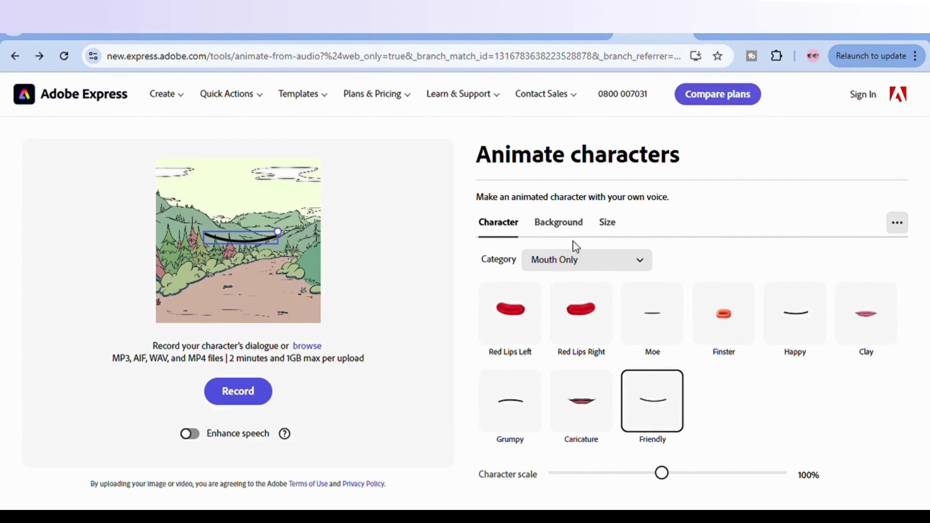
left_click(567, 225)
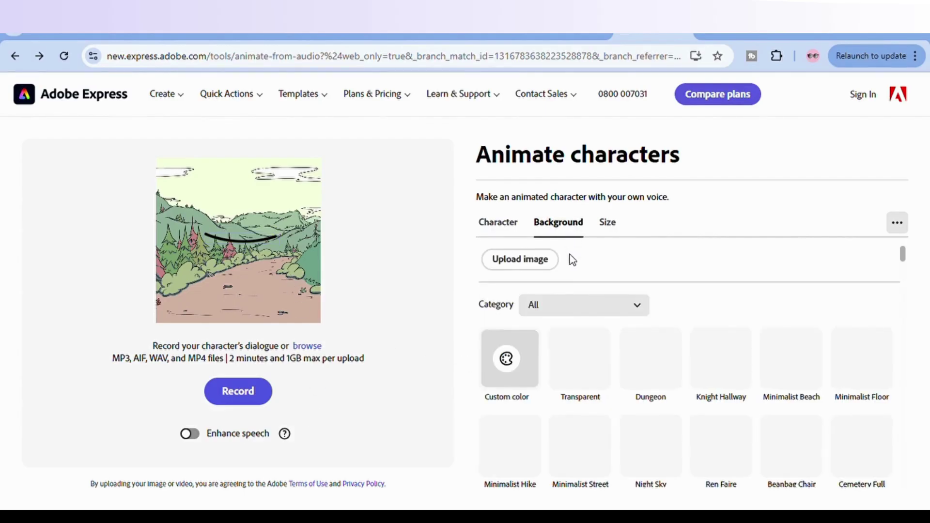
Set the Friendly animation's background to Transparent, then switch to the ElevenLabs tab
left_click(898, 222)
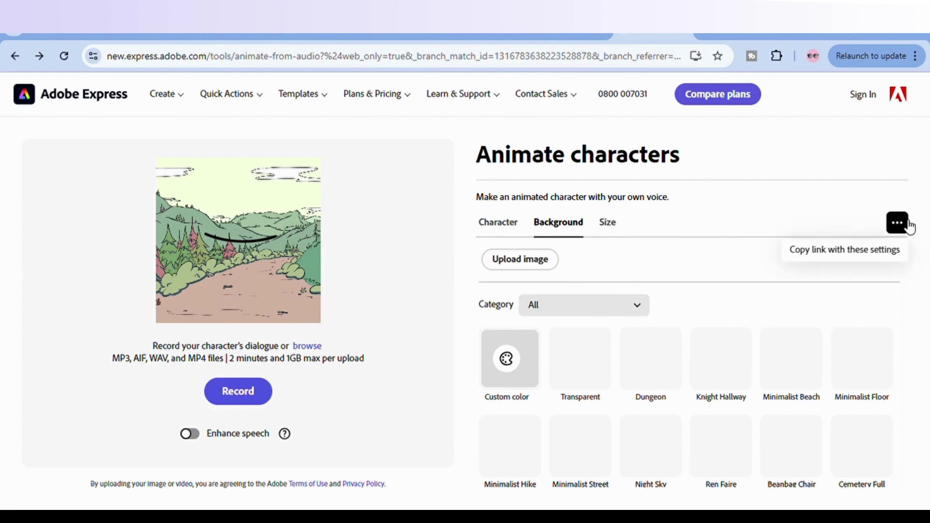
left_click(580, 309)
left_click(578, 362)
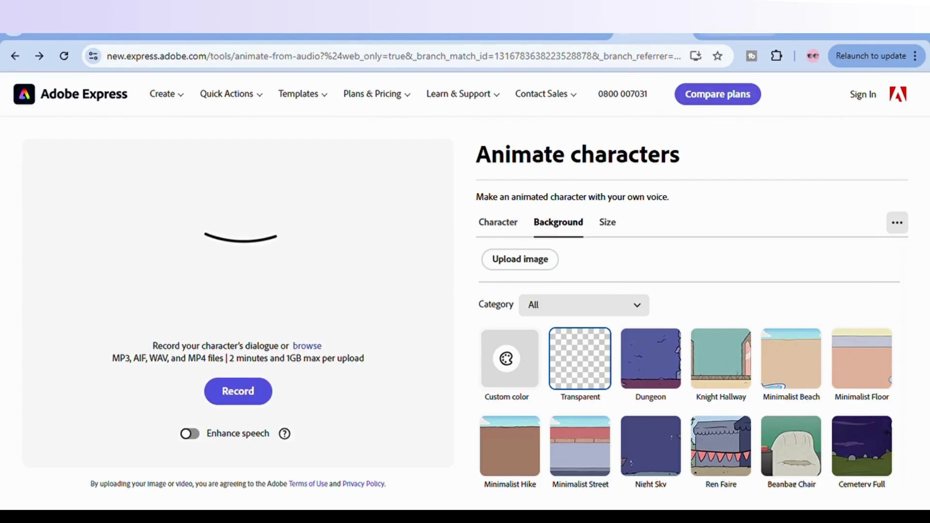
left_click(729, 37)
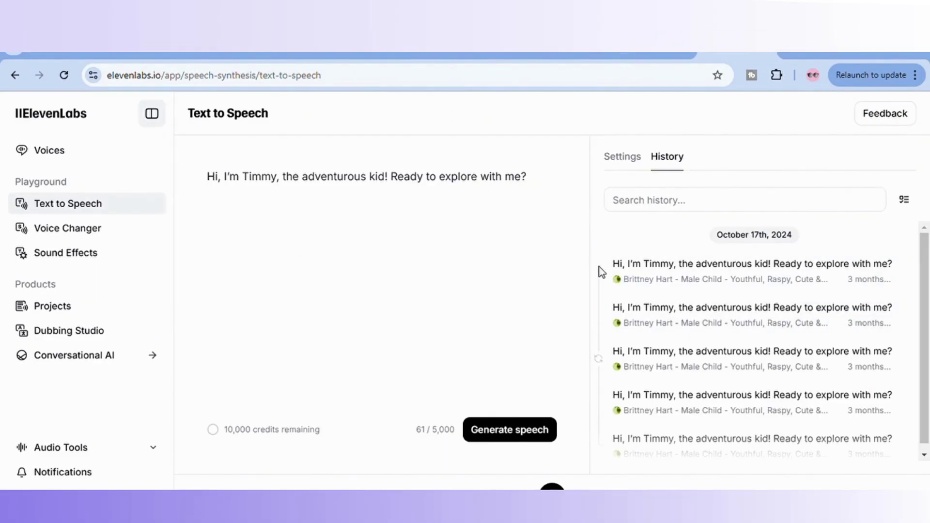
mouse_move(751, 271)
mouse_move(857, 271)
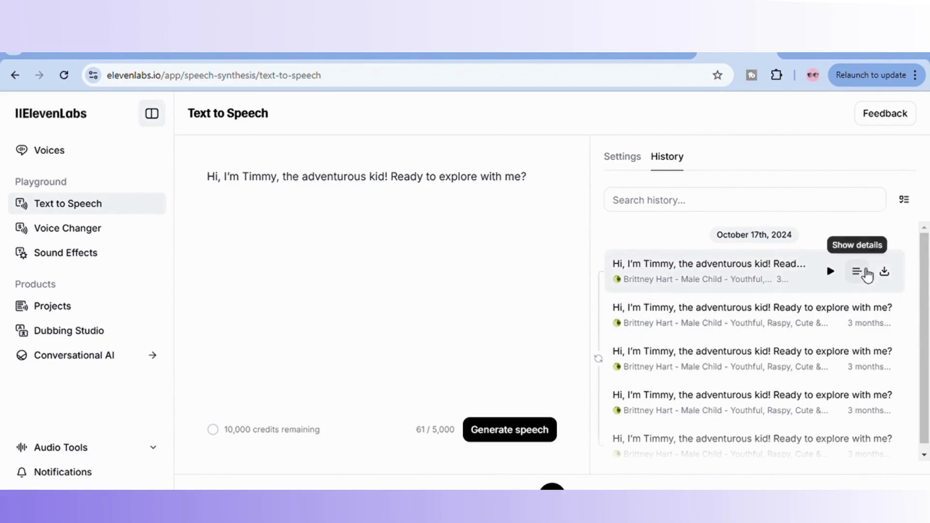
Show details of the first Timmy greeting clip in History and play it
left_click(857, 272)
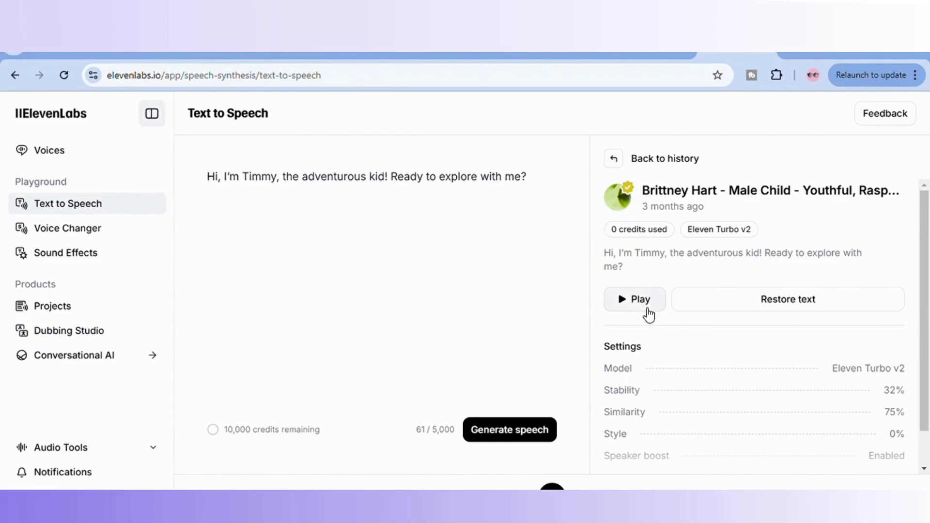
left_click(631, 300)
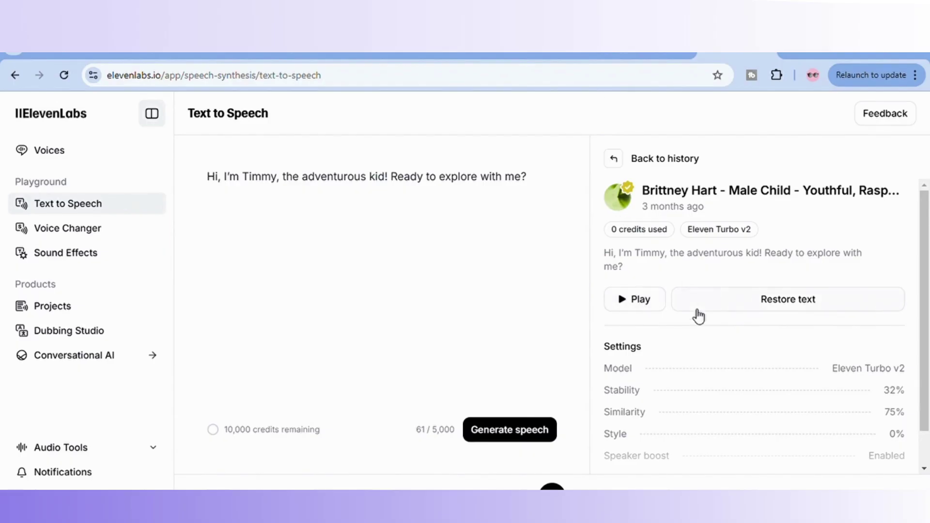
Upload the speech audio to the Friendly mouth, preview the 4.3-second animation, and go back
left_click(649, 58)
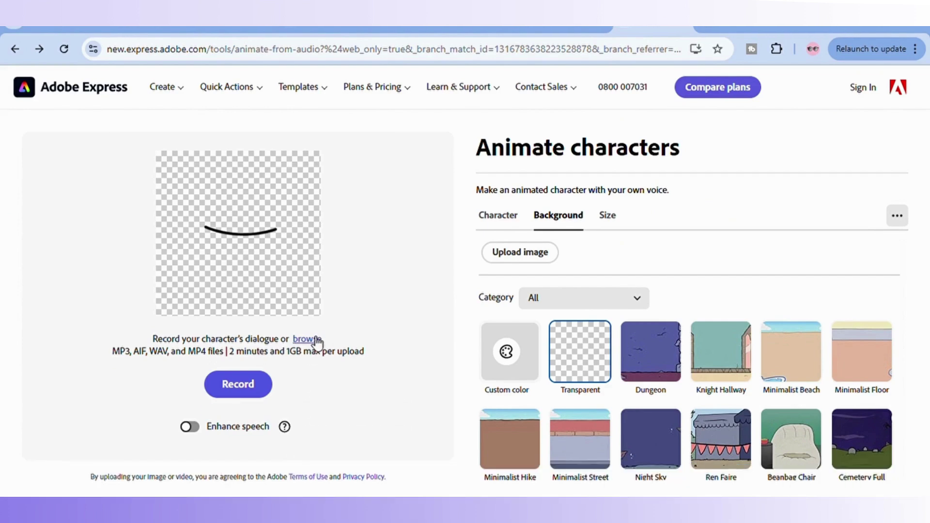
left_click(308, 340)
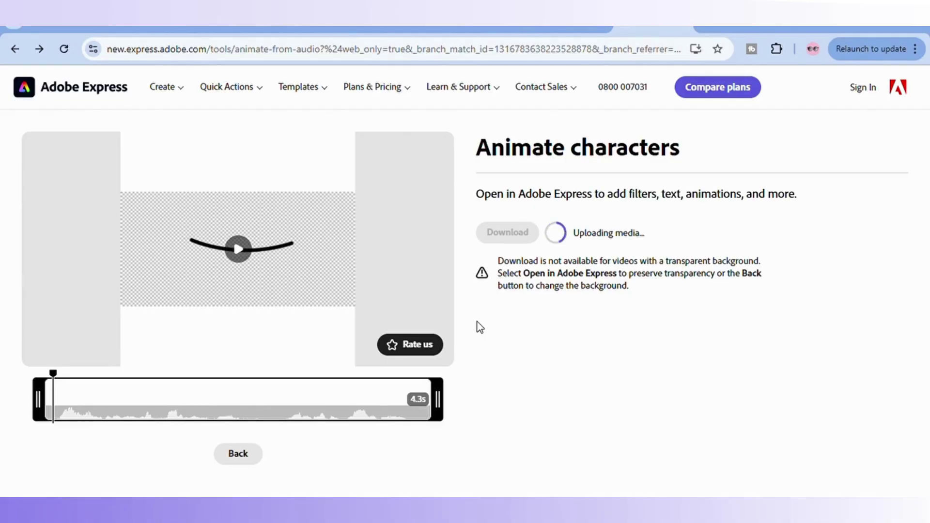
left_click(240, 251)
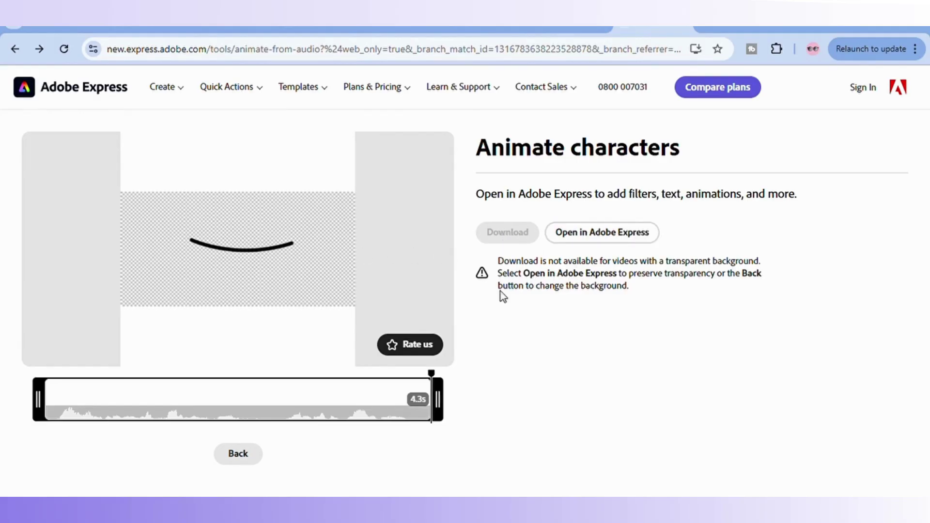
left_click(239, 453)
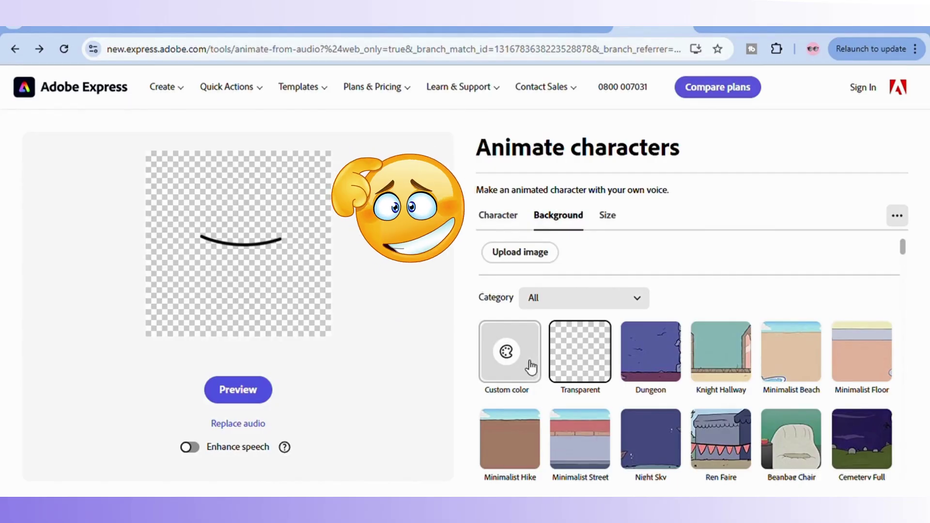
Set the mouth animation's background to custom plain white and generate its preview
left_click(531, 367)
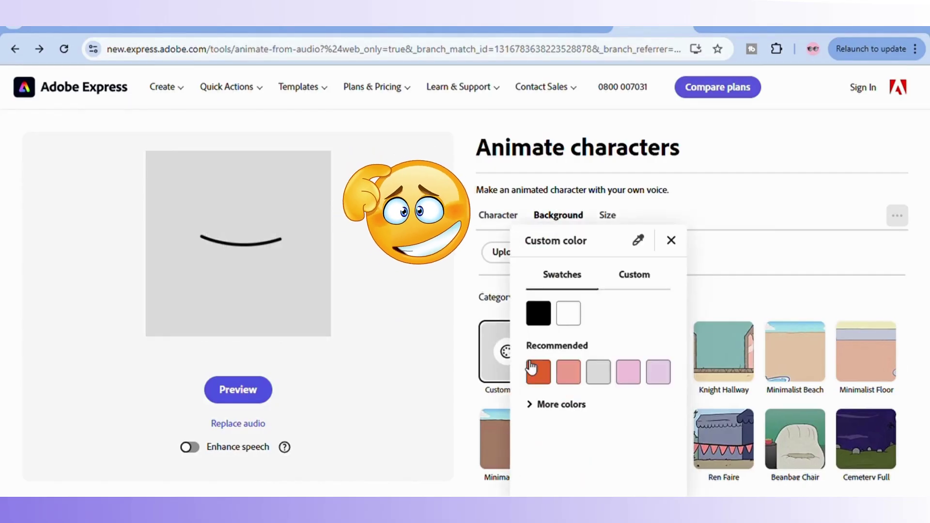
left_click(567, 314)
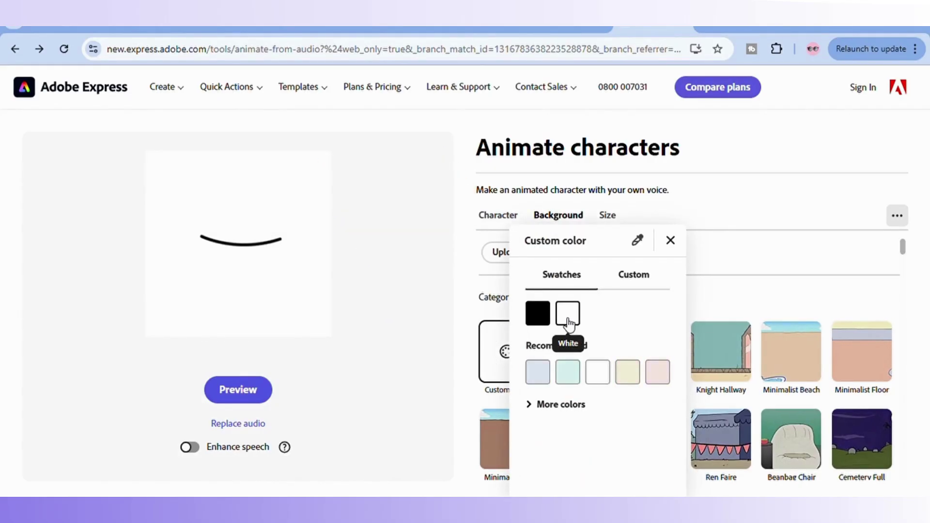
left_click(720, 242)
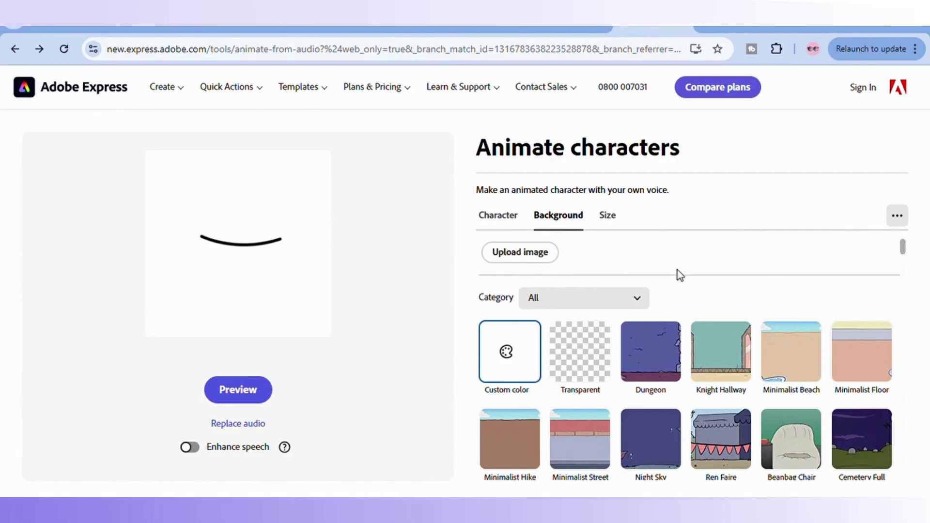
left_click(240, 393)
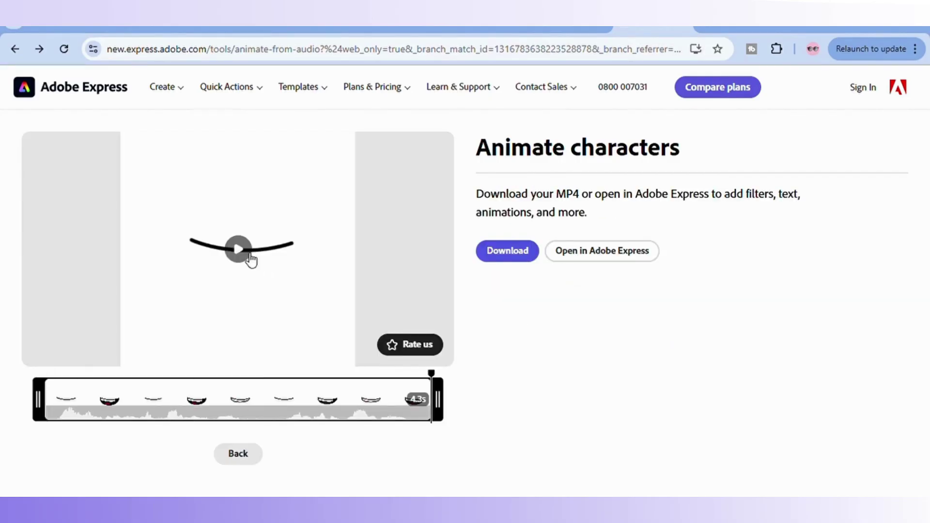
Play the mouth preview, then sign in to download it as an MP4
left_click(241, 249)
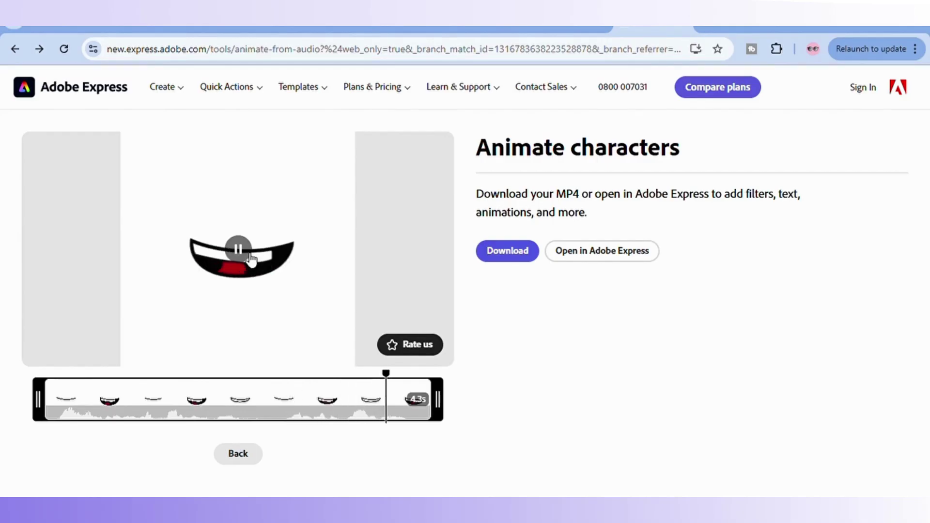
left_click(528, 253)
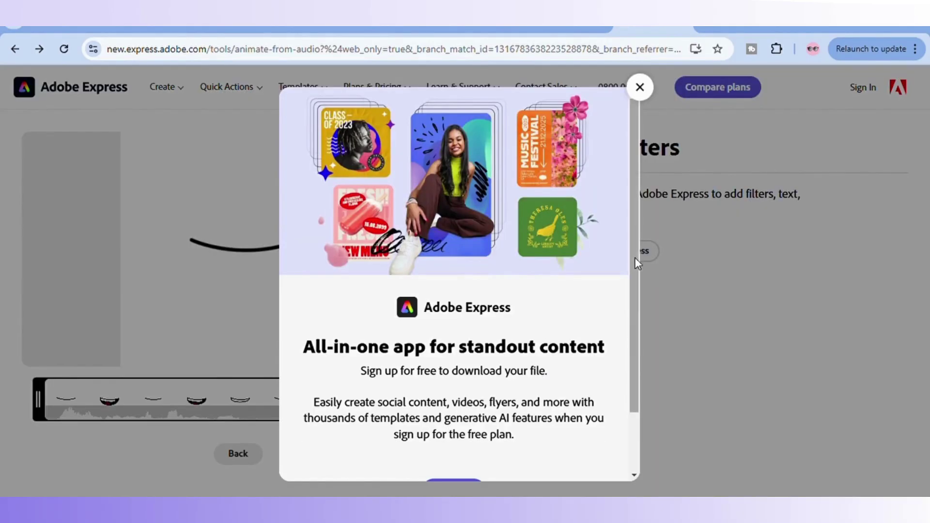
scroll(634, 257, "down", 2)
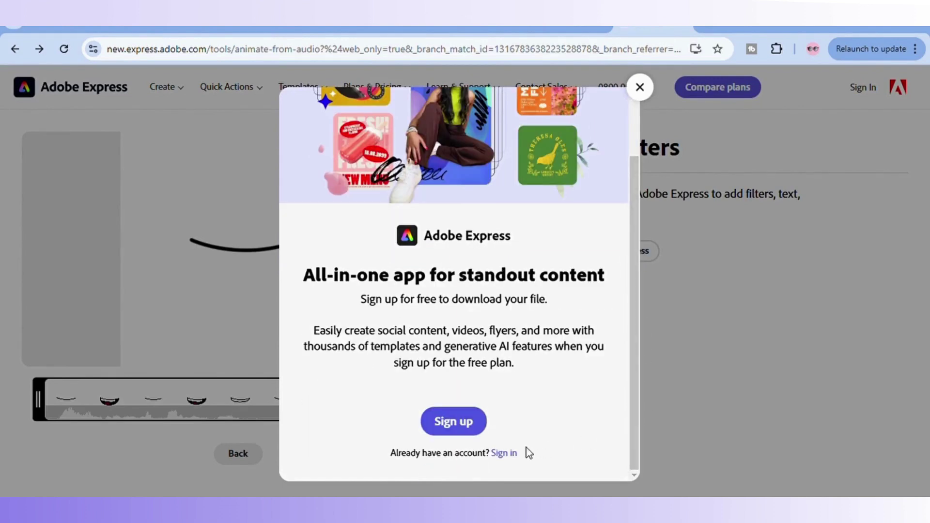
left_click(504, 454)
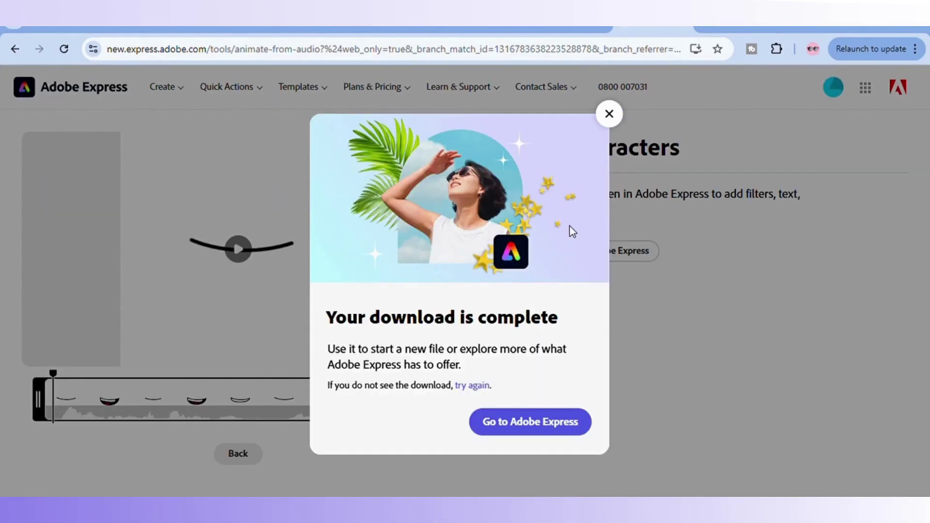
left_click(573, 424)
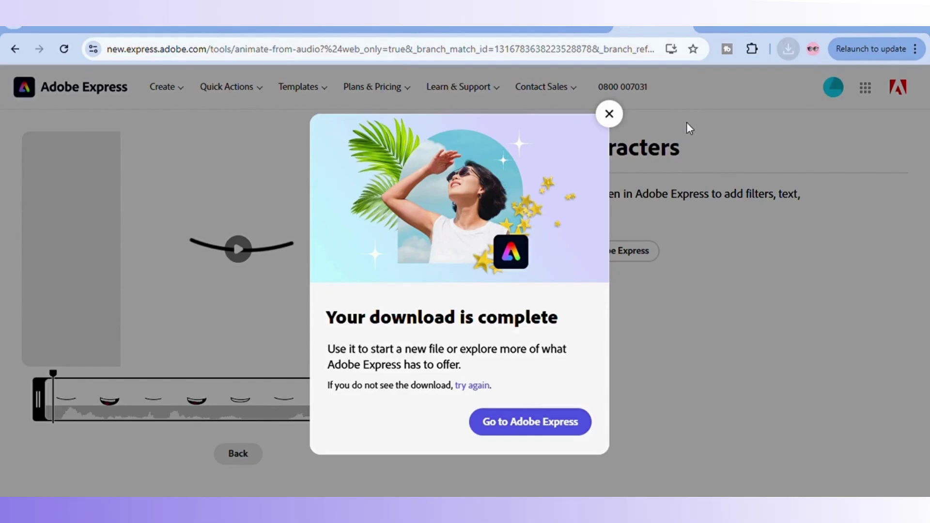
left_click(707, 343)
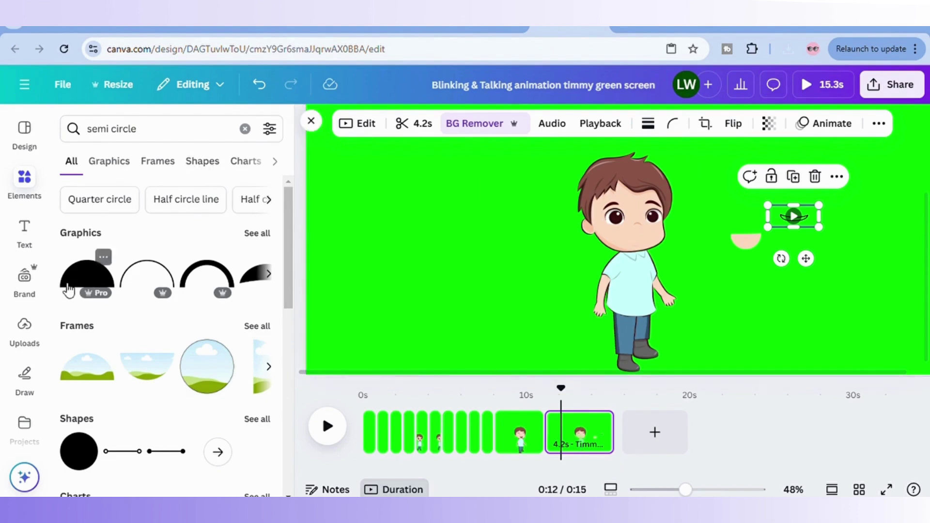
Show the Videos tab of Canva's Uploads to find the 4.2s mouth clip
left_click(24, 329)
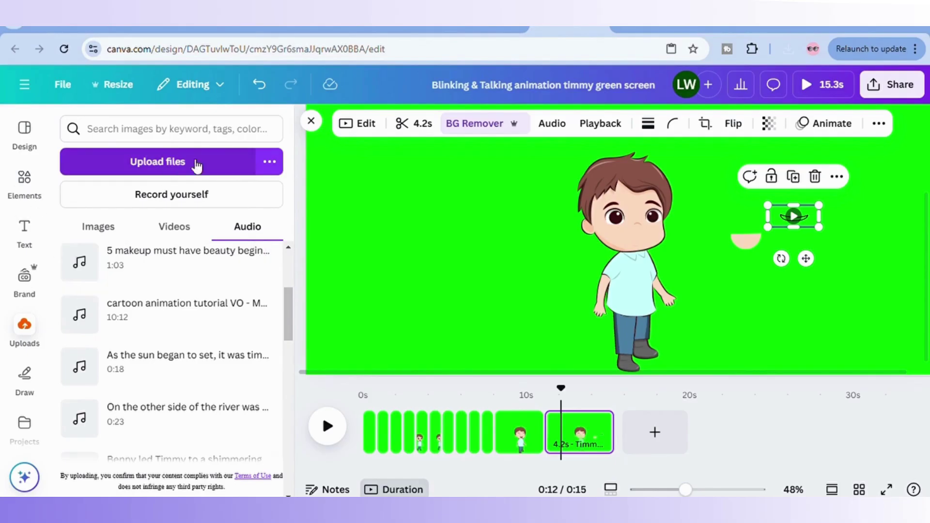
left_click(173, 226)
left_click_drag(289, 261, 291, 411)
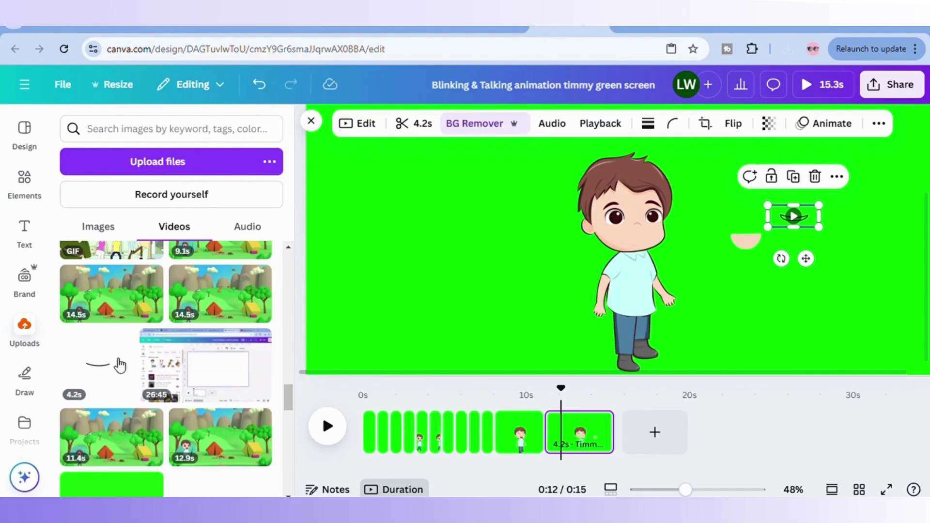
mouse_move(111, 365)
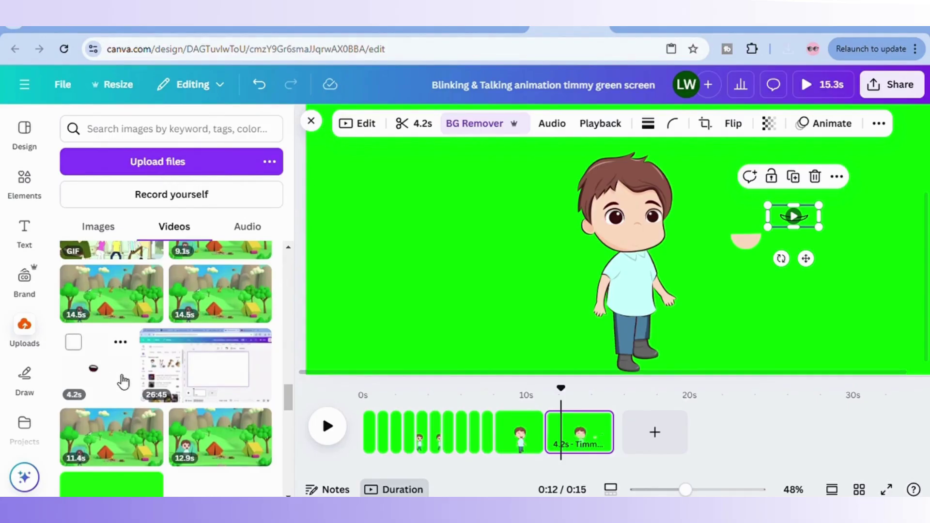
Insert the 4.2s mouth video, then move it, shrink it beside Timmy and crop its top
left_click(124, 382)
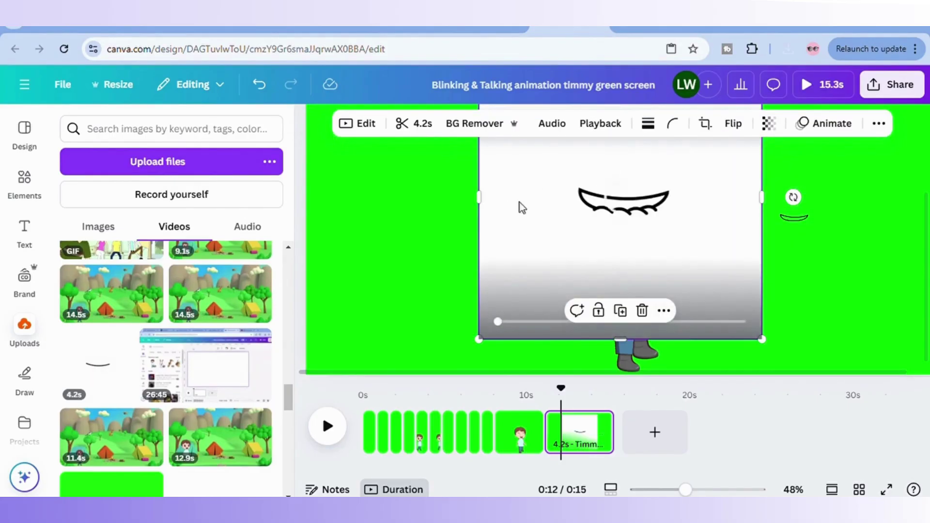
left_click_drag(511, 213, 375, 247)
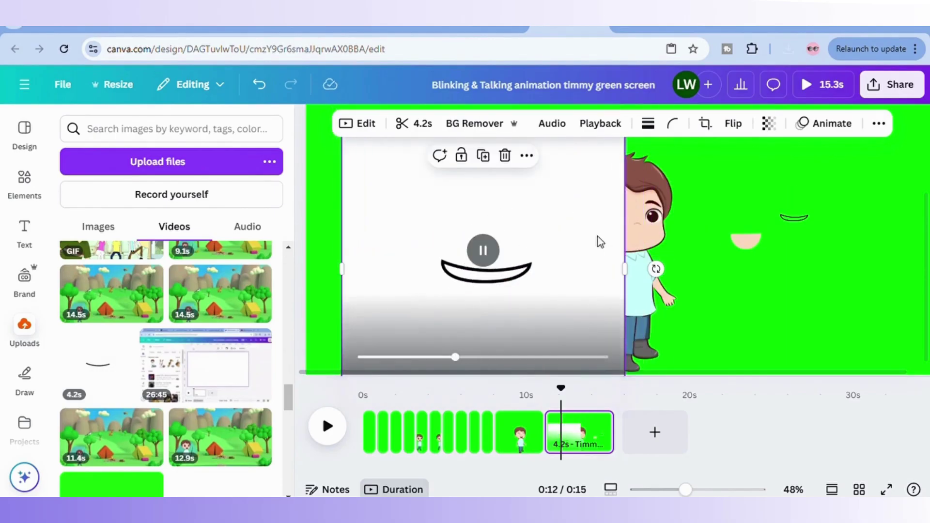
left_click_drag(591, 315, 581, 296)
left_click_drag(603, 372, 499, 218)
left_click_drag(417, 171, 483, 243)
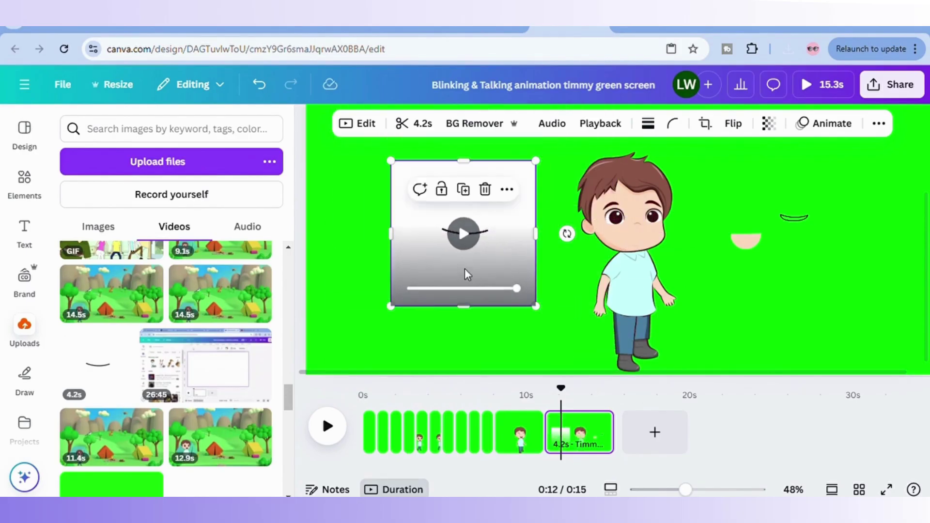
left_click_drag(464, 161, 464, 196)
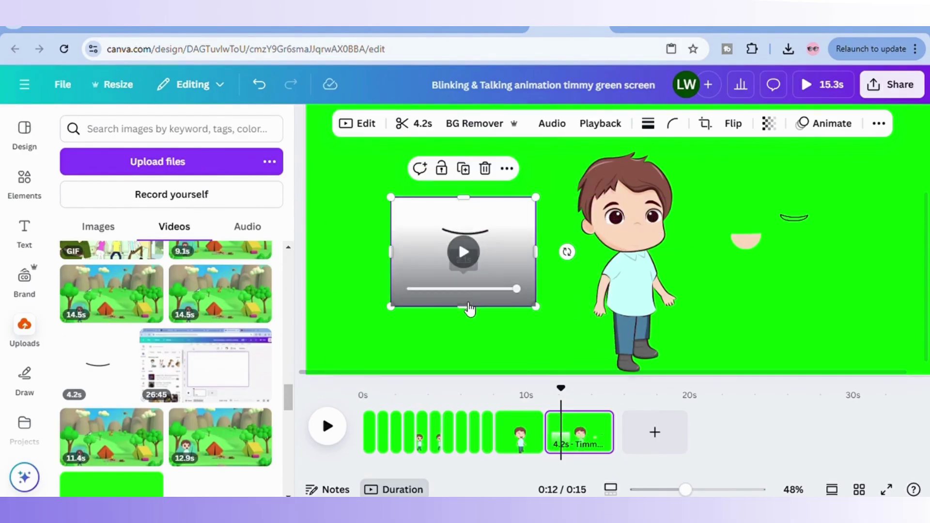
Crop the mouth clip's bottom and sides, remove its white background, and move it toward the face
left_click_drag(463, 307, 475, 262)
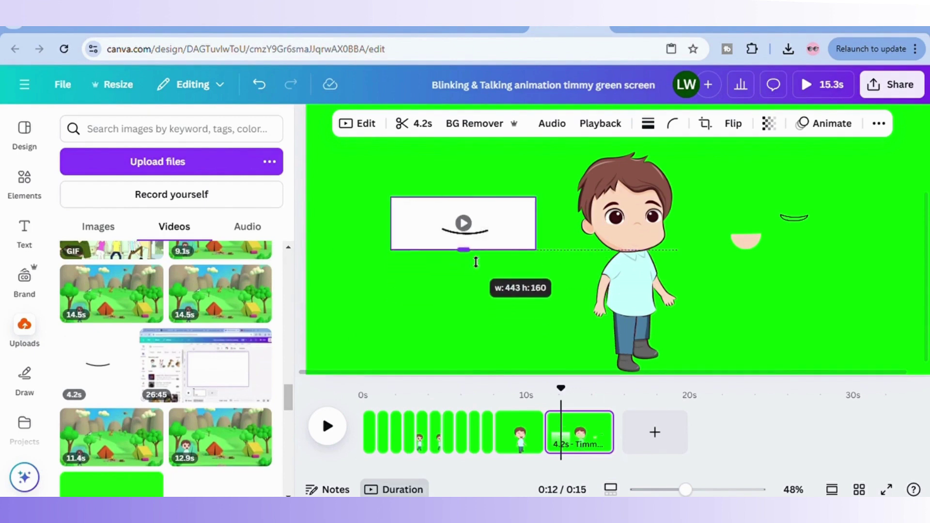
left_click_drag(392, 230, 421, 230)
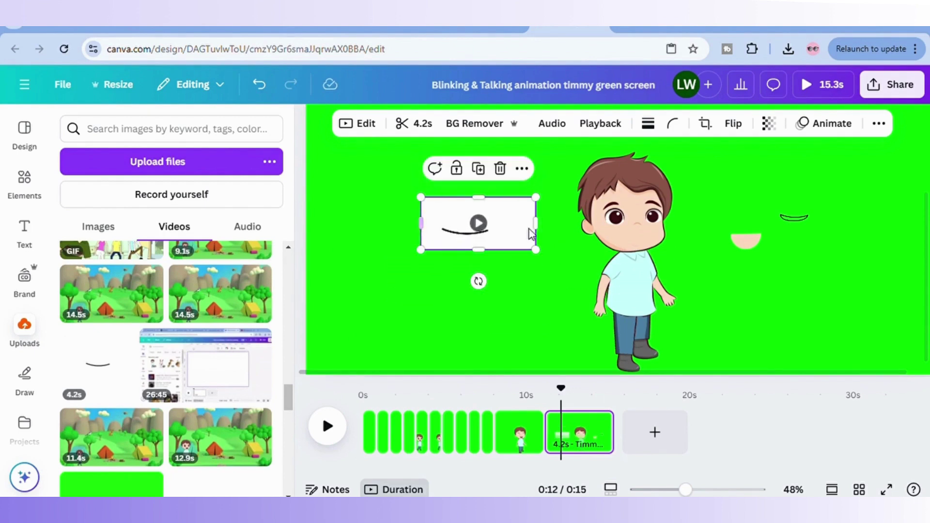
left_click_drag(538, 225, 511, 223)
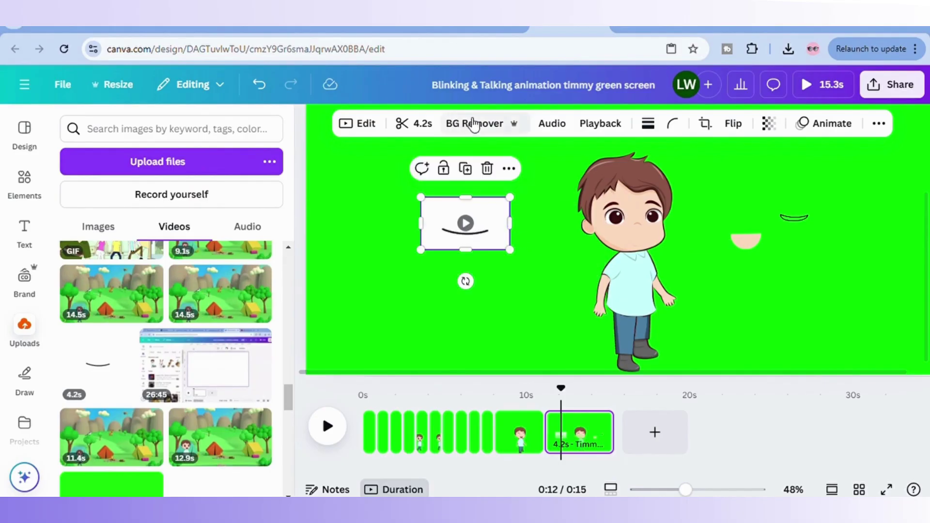
left_click(476, 125)
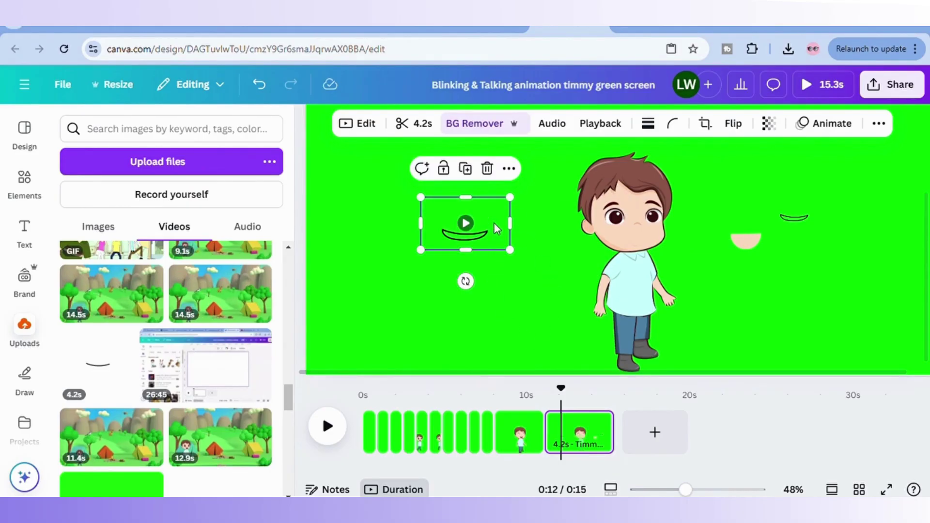
mouse_move(497, 228)
left_mouse_down()
mouse_move(512, 245)
mouse_move(485, 259)
mouse_move(665, 241)
left_mouse_up()
Check the eyes animation on Timmy's face, then preview the whole design full screen
left_click(777, 277)
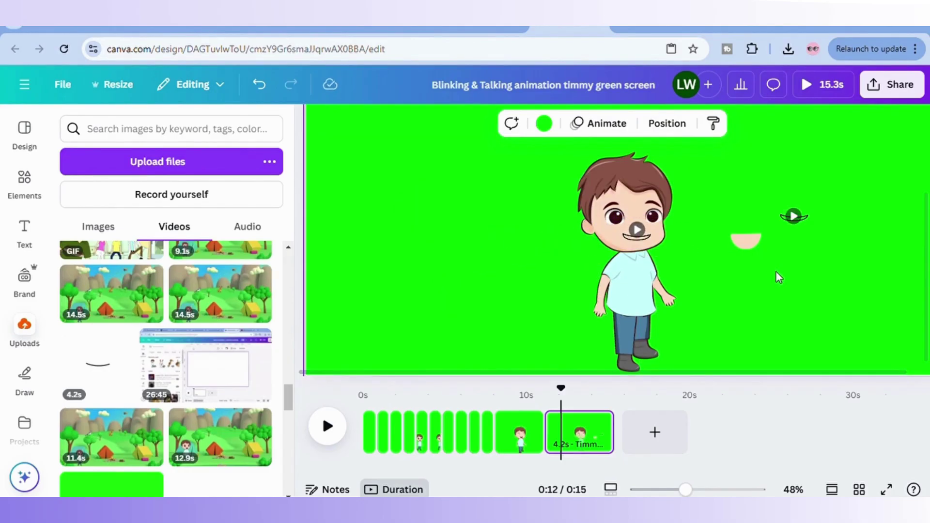
left_click(646, 236)
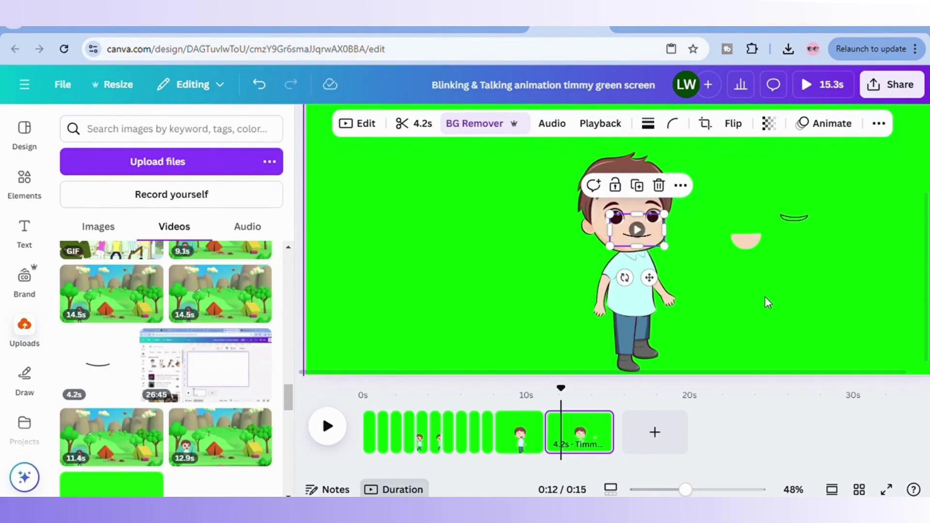
left_click(726, 315)
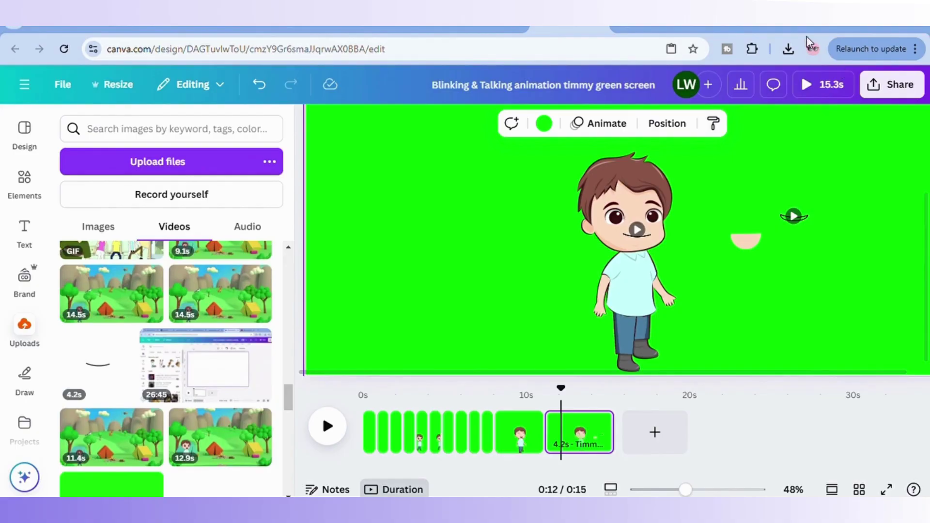
left_click(821, 85)
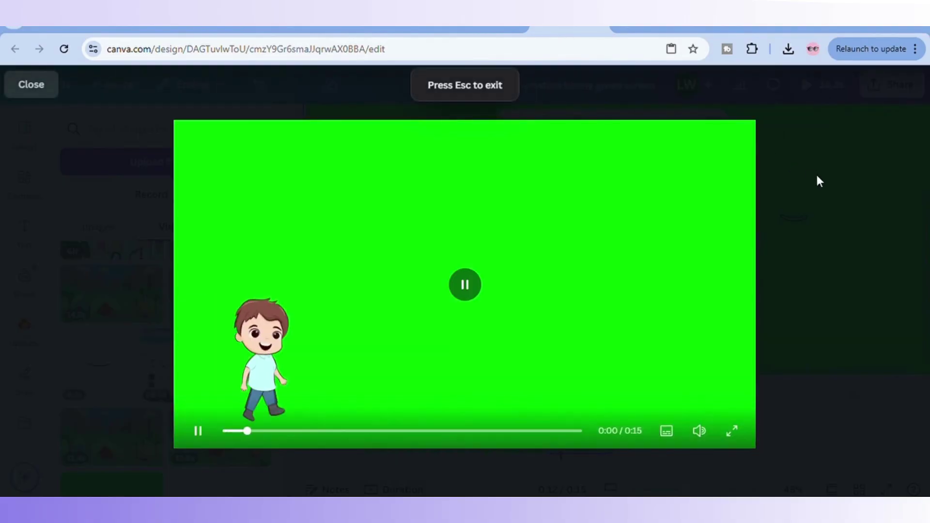
key("Escape")
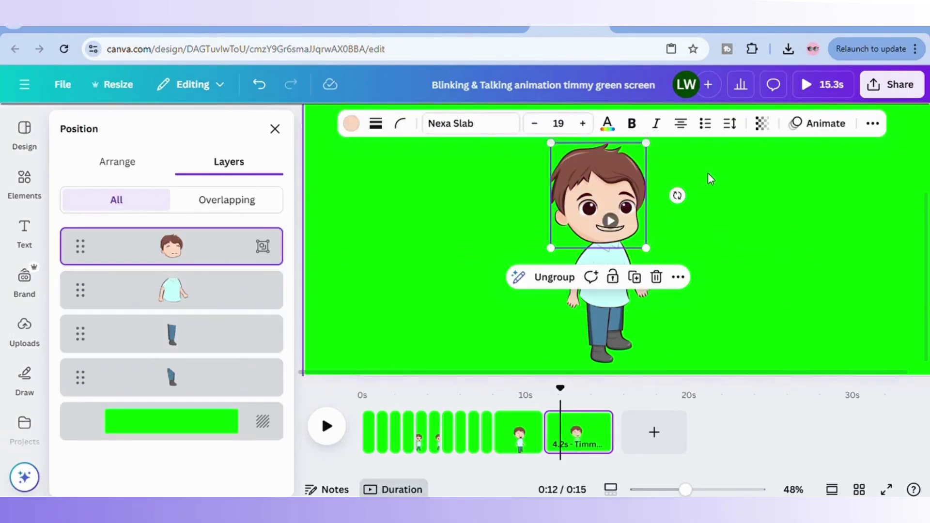
left_click(218, 291, "shift")
left_click(218, 334, "shift")
left_click(227, 373, "shift")
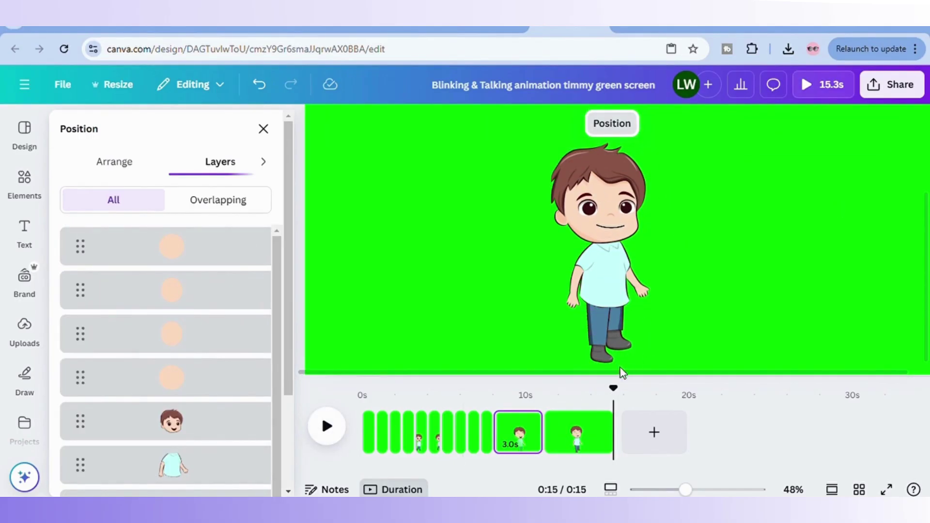
left_click_drag(613, 388, 610, 388)
left_click(363, 393)
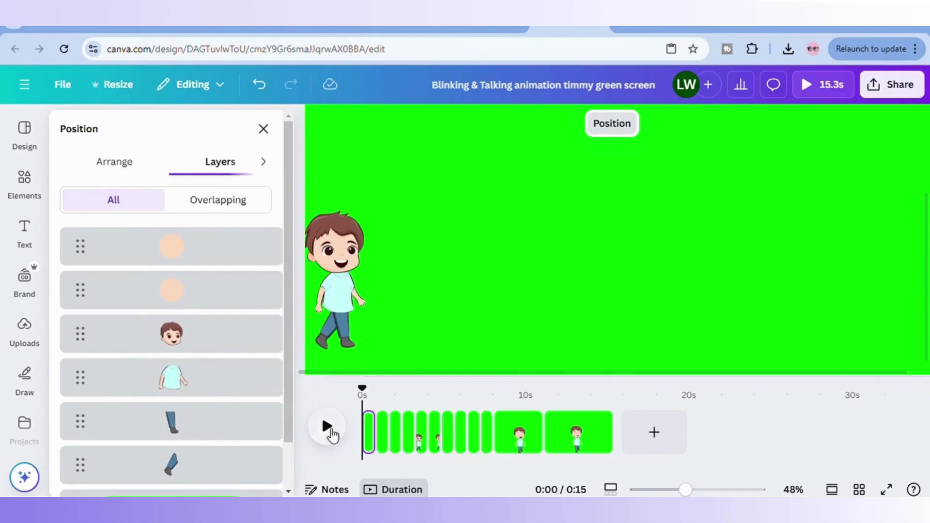
left_click(327, 428)
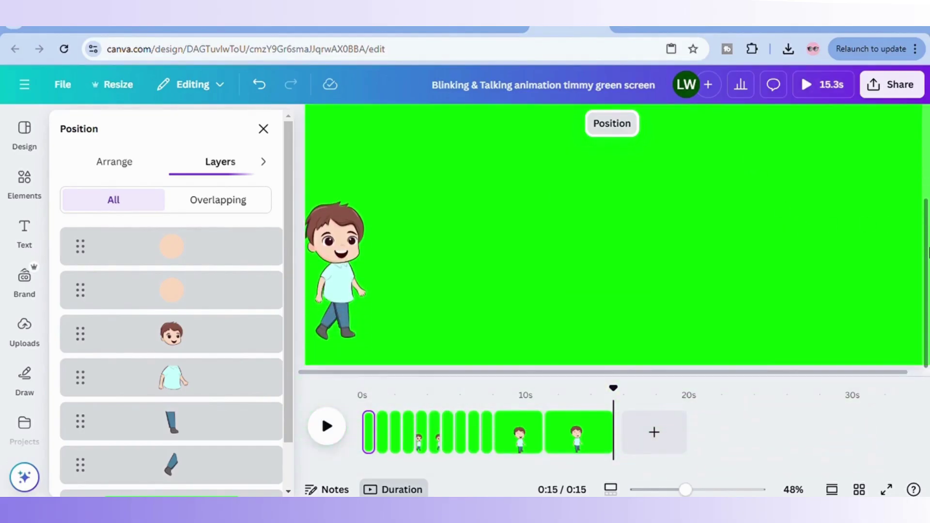
Download the Timmy design as an MP4 video at 4K (UHD) quality
left_click(900, 85)
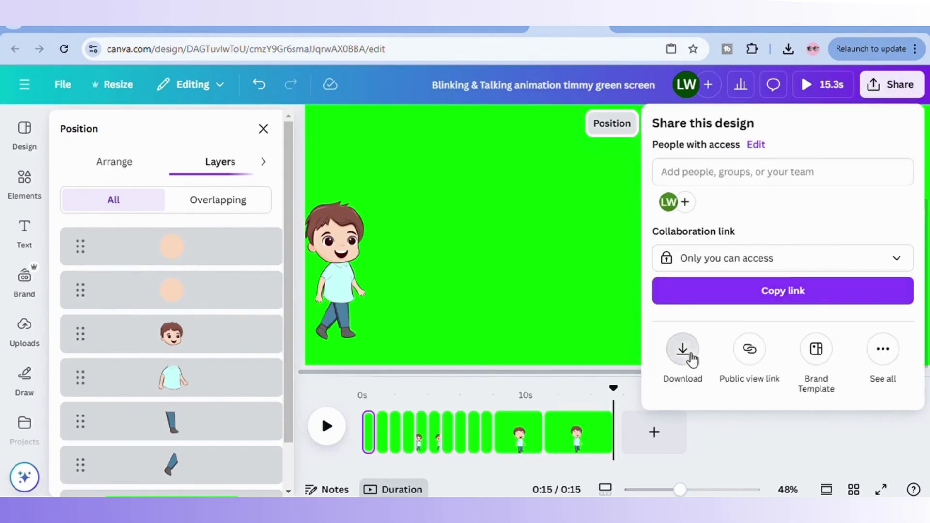
left_click(683, 352)
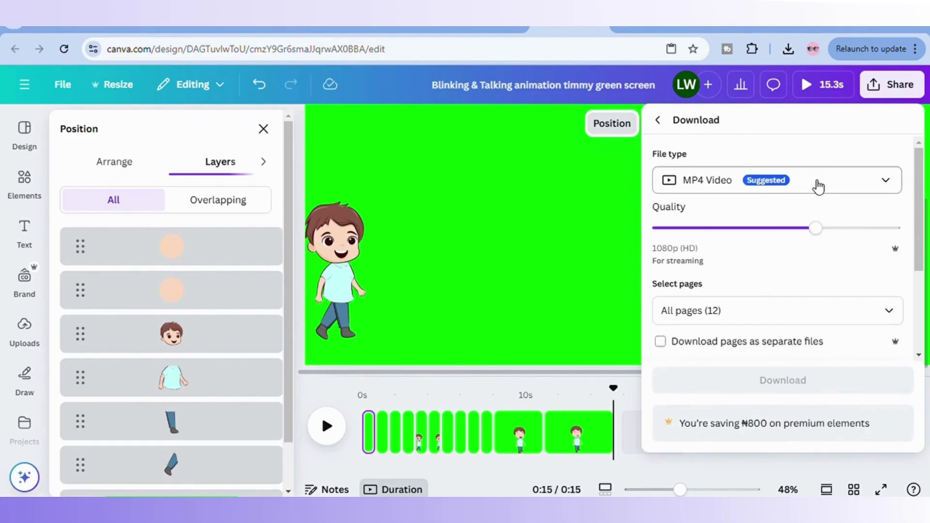
left_click_drag(817, 229, 897, 228)
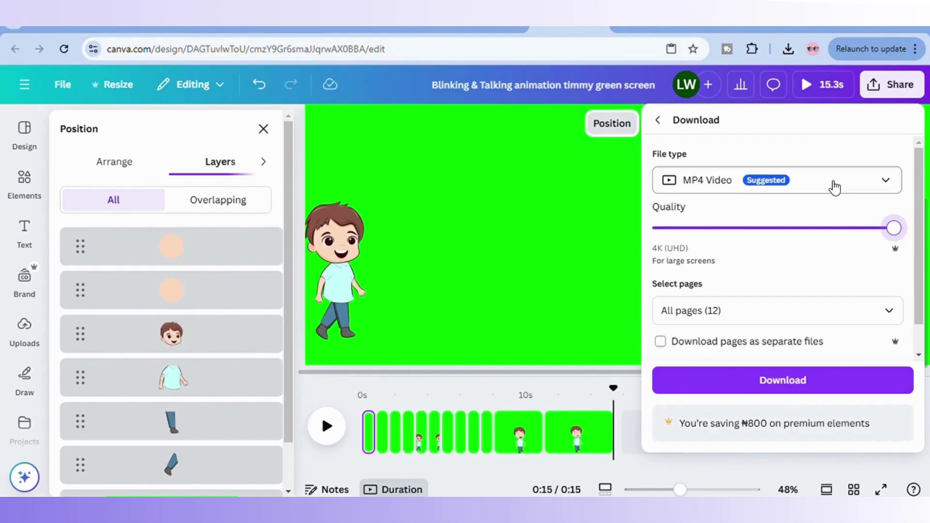
left_click(598, 253)
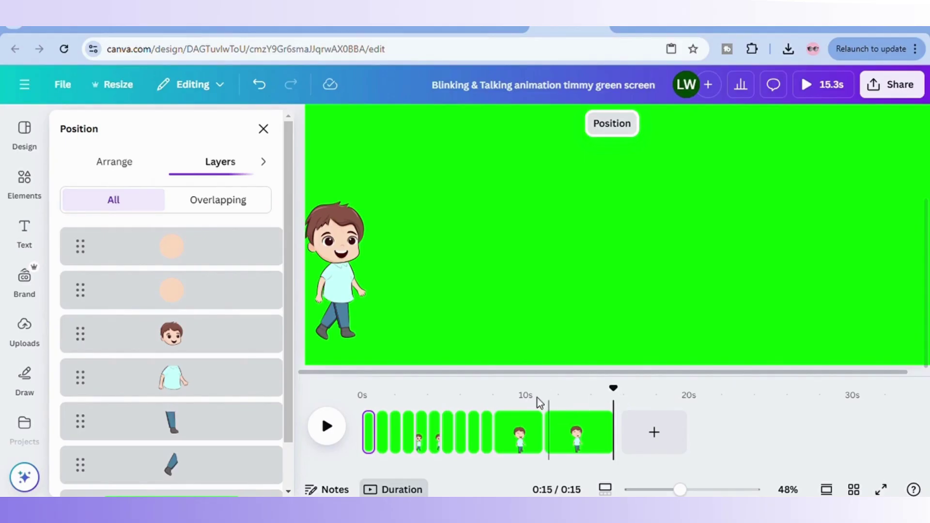
Select the green page and rewind the animation to its start
left_click(556, 224)
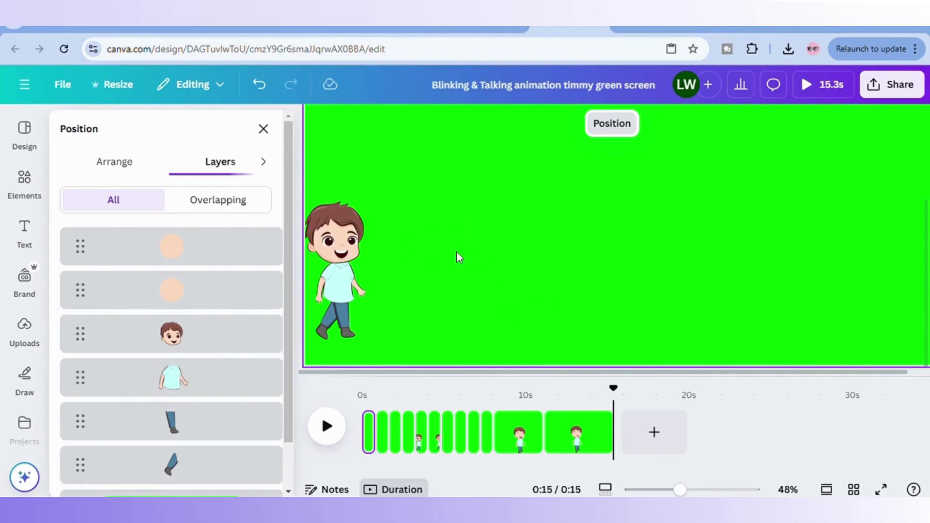
left_click(526, 260)
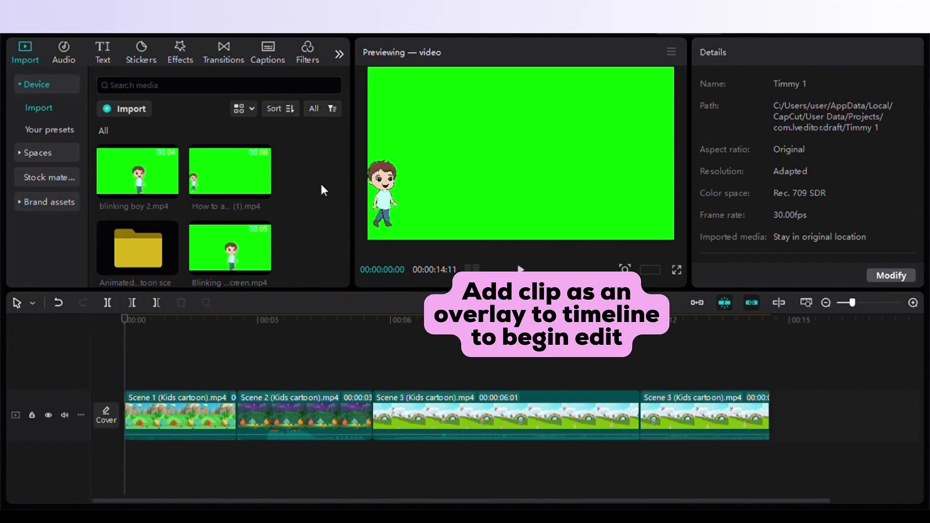
scroll(320, 182, "down", 2)
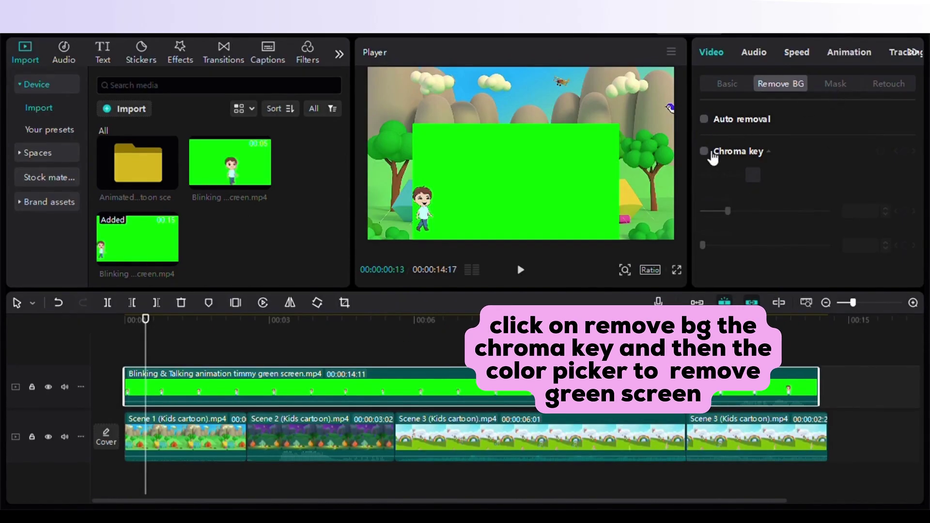
Chroma-key out the Timmy clip's sampled green at intensity 32, then rewind the project
left_click(704, 151)
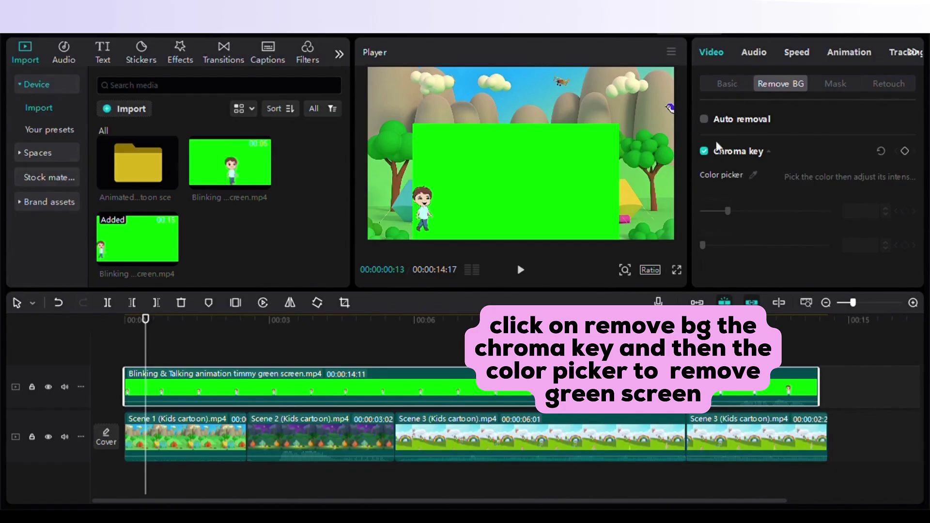
left_click(753, 176)
left_click(592, 188)
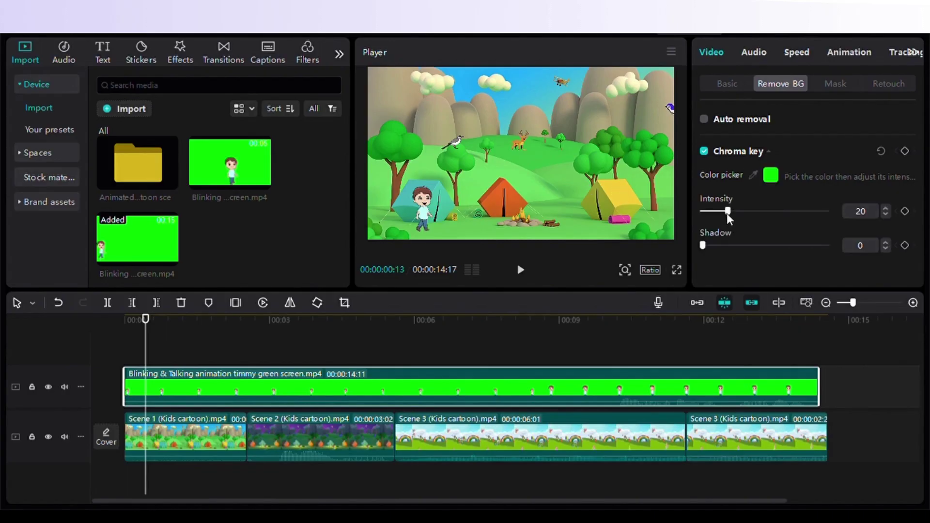
left_click_drag(728, 212, 742, 211)
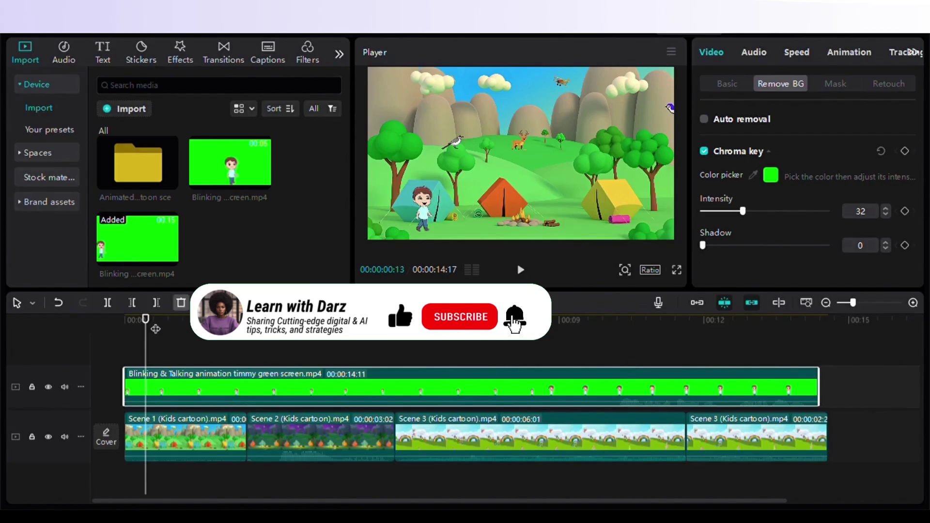
left_click(125, 330)
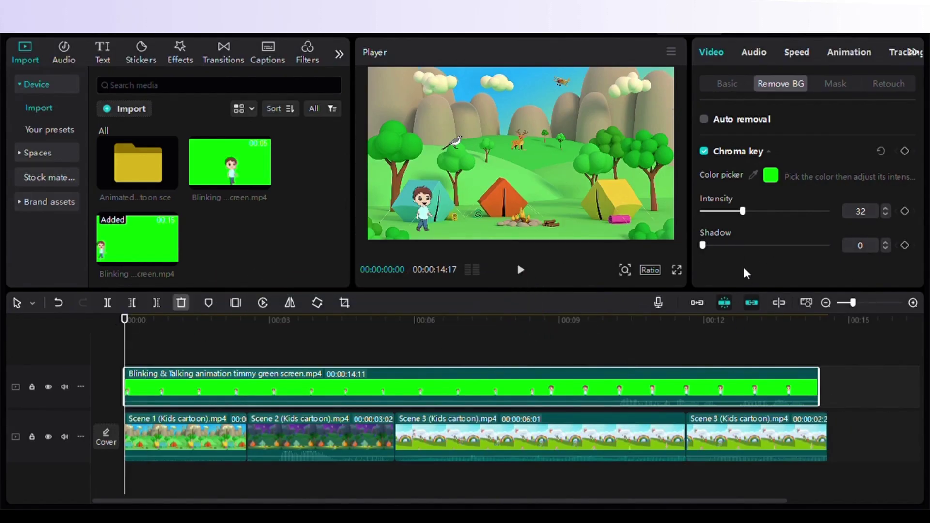
Play the composite, then duplicate Timmy's clip and stretch the copy over Scene 2
left_click(520, 270)
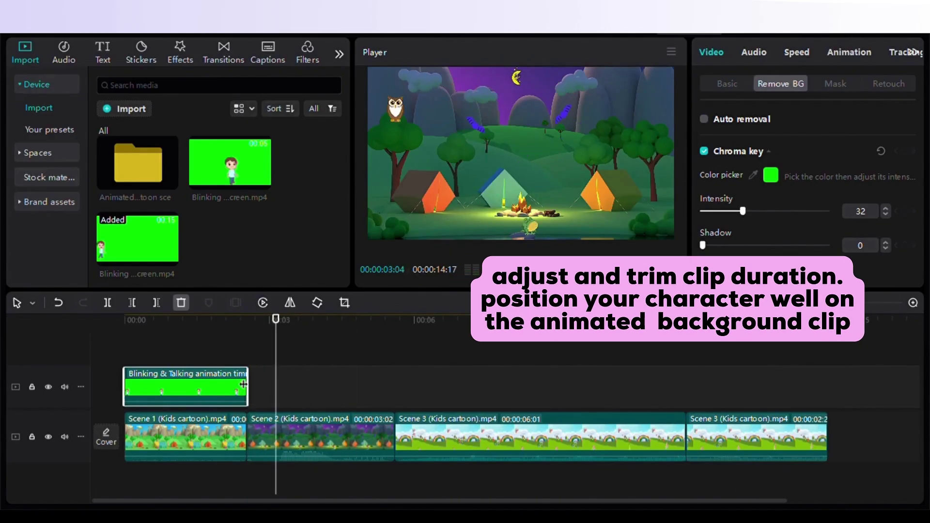
left_click(218, 382)
key("ctrl+c")
key("ctrl+v")
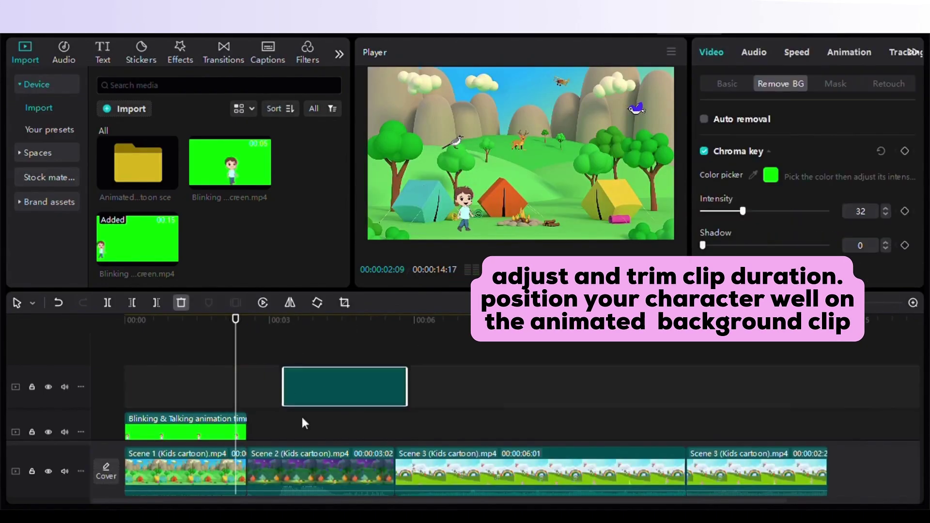
left_click_drag(291, 384, 303, 438)
left_click_drag(368, 434, 395, 386)
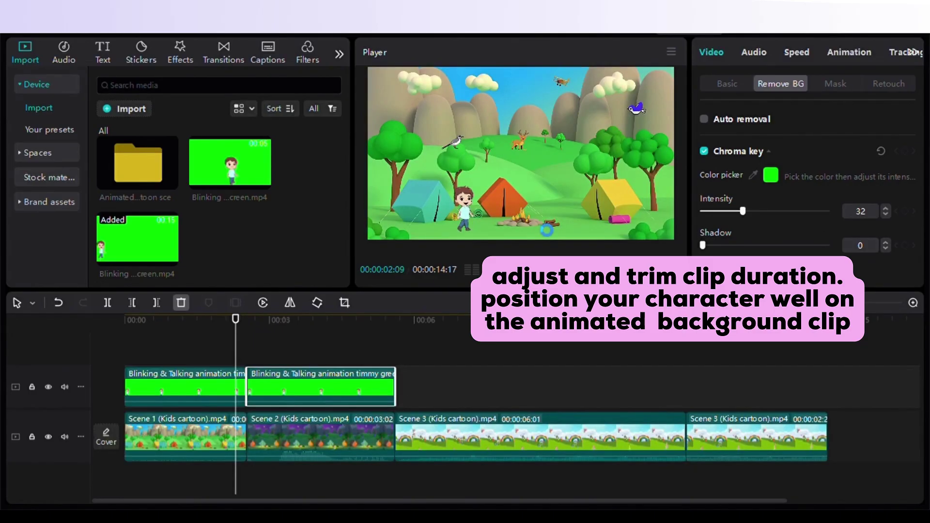
Paste a third Timmy copy into the Scene 3 section
left_click(280, 321)
left_click(463, 319)
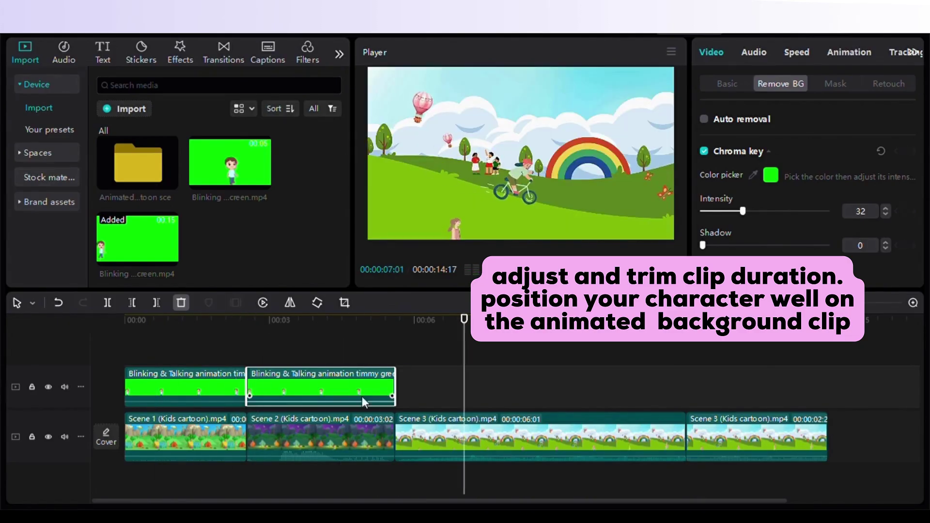
key("ctrl+c")
key("ctrl+v")
Play the preview through Scene 3 and the final scene to check alignment
left_click(520, 270)
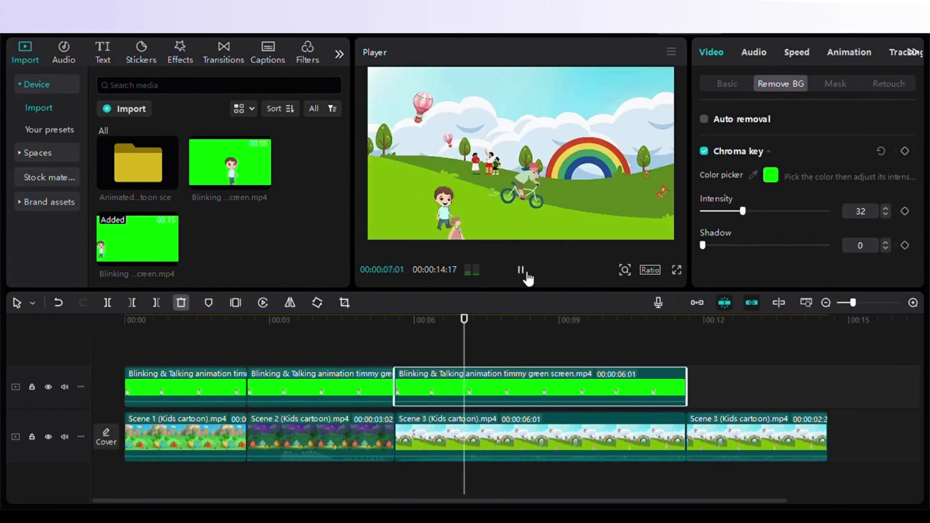
left_click(521, 270)
left_click(346, 319)
left_click(248, 320)
left_click(456, 320)
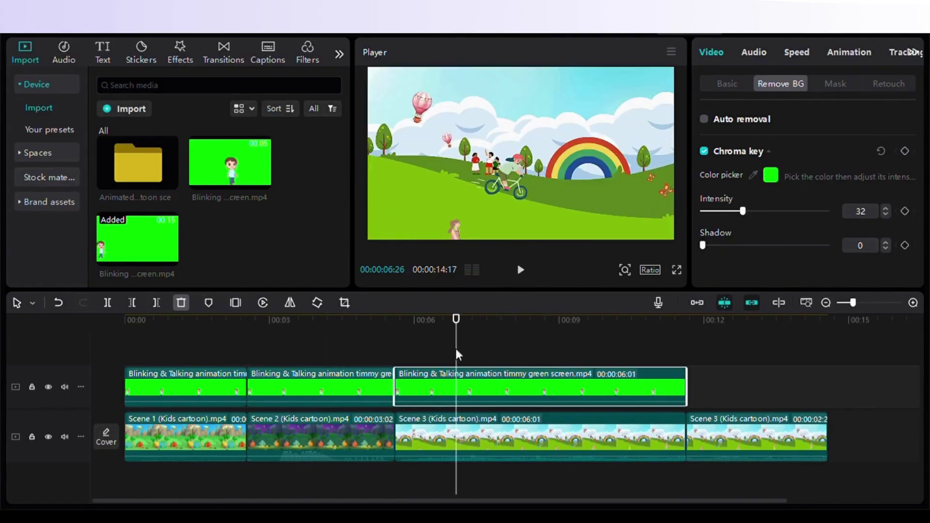
left_click(407, 320)
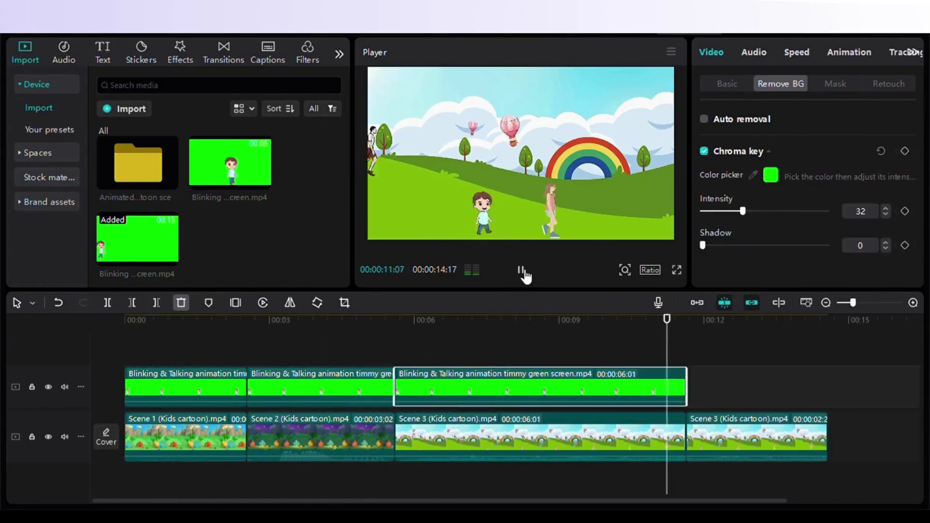
left_click(521, 270)
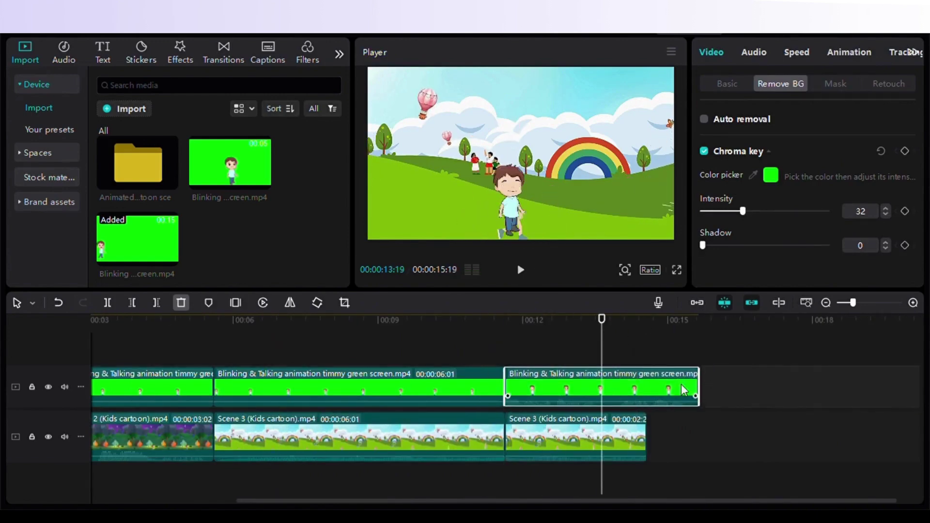
left_click(534, 320)
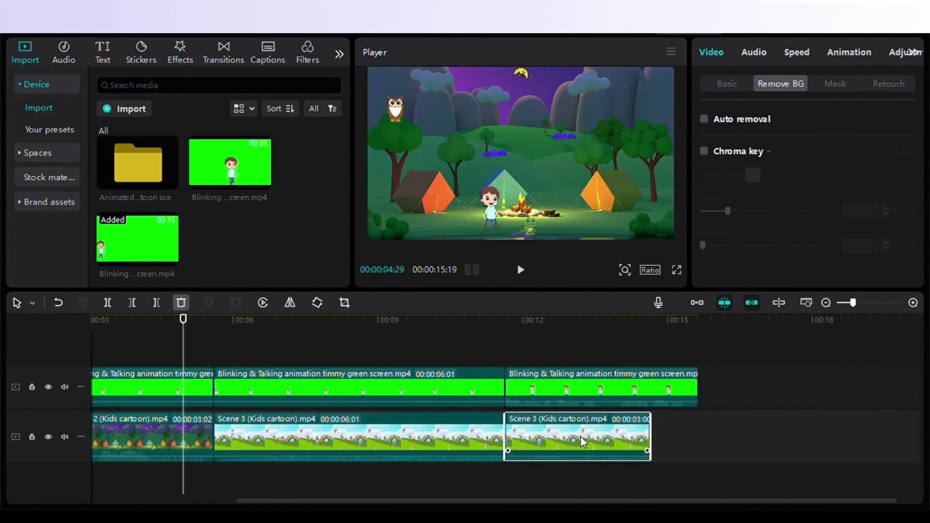